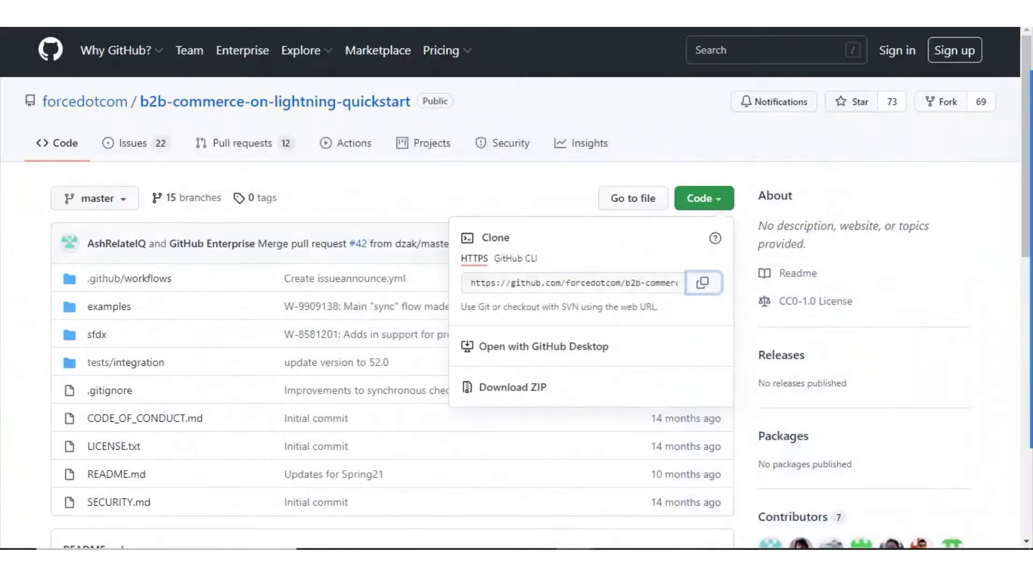
- Copy the GitHub repository's HTTPS clone URL to the clipboard
click(702, 283)
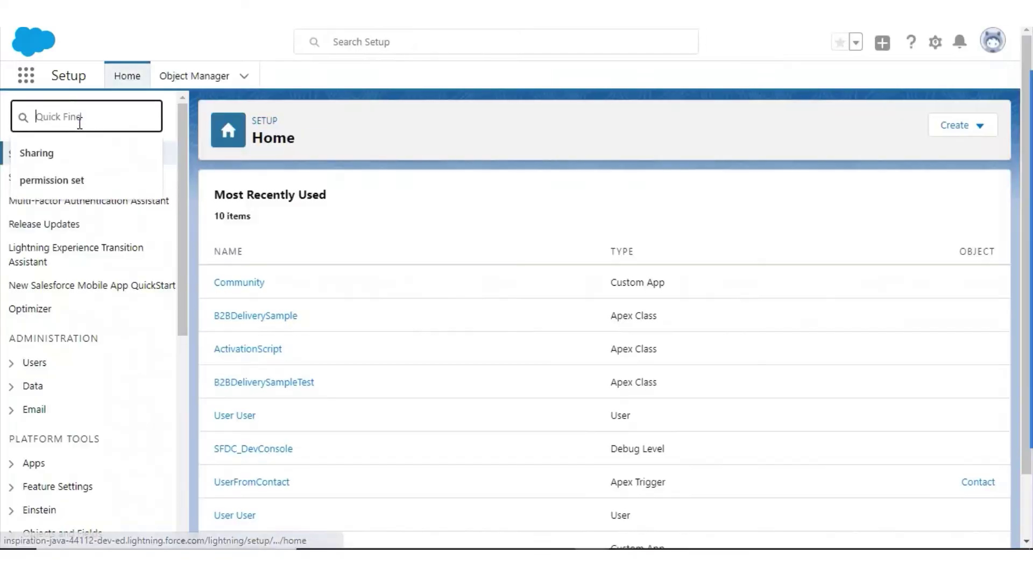
- Find 'commerce' in Quick Find and open Commerce Settings, confirming Commerce is enabled
text(commerce)
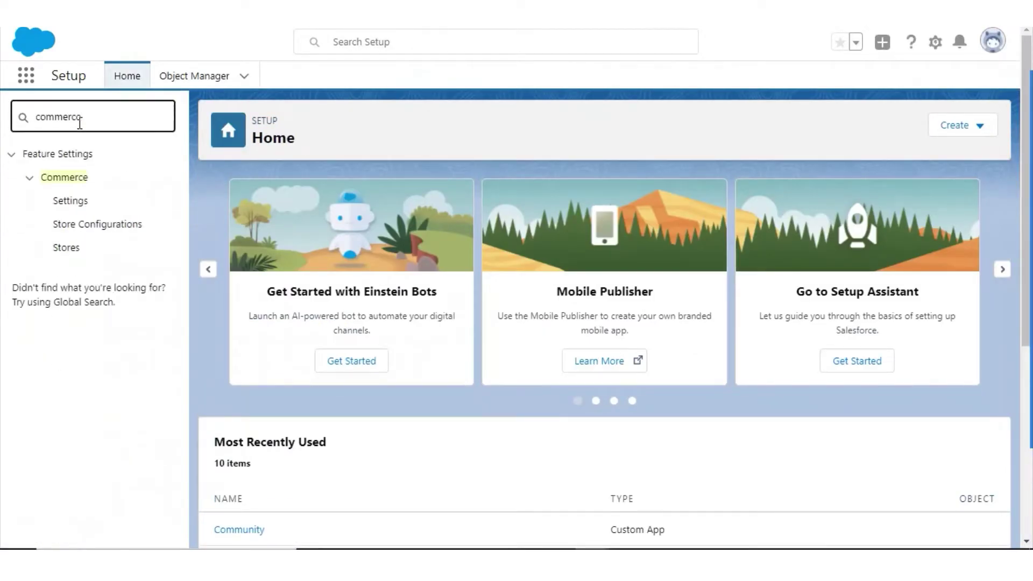
click(74, 204)
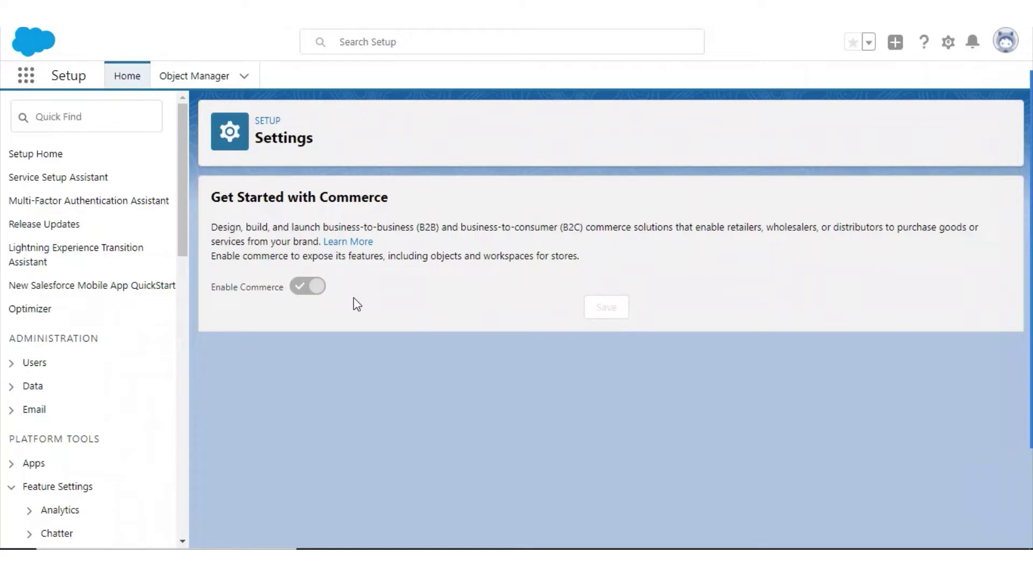
click(26, 76)
- Search apps for 'store', open the Stores list with Spire Solutions, and start Create a Store
text(store)
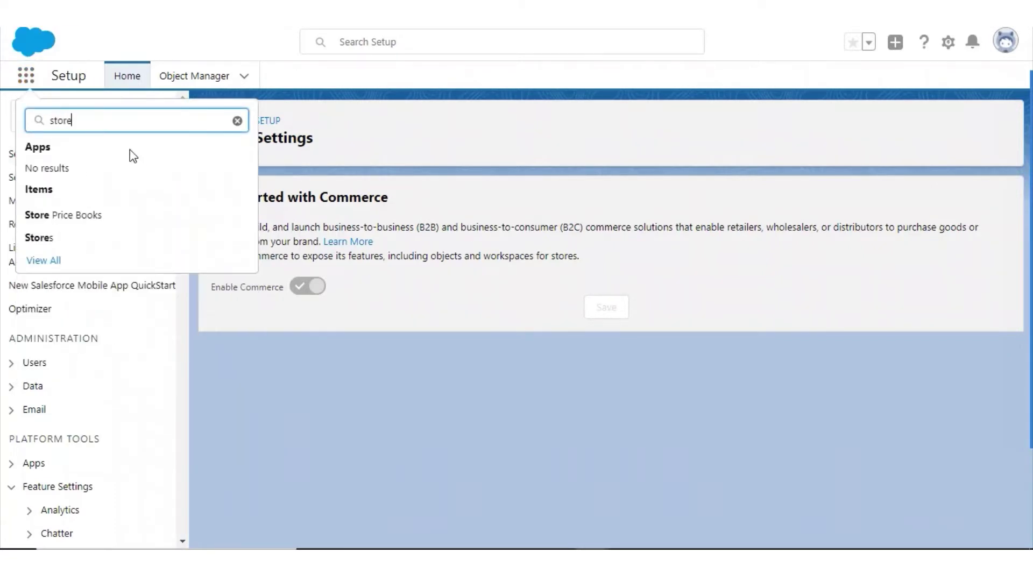
click(39, 233)
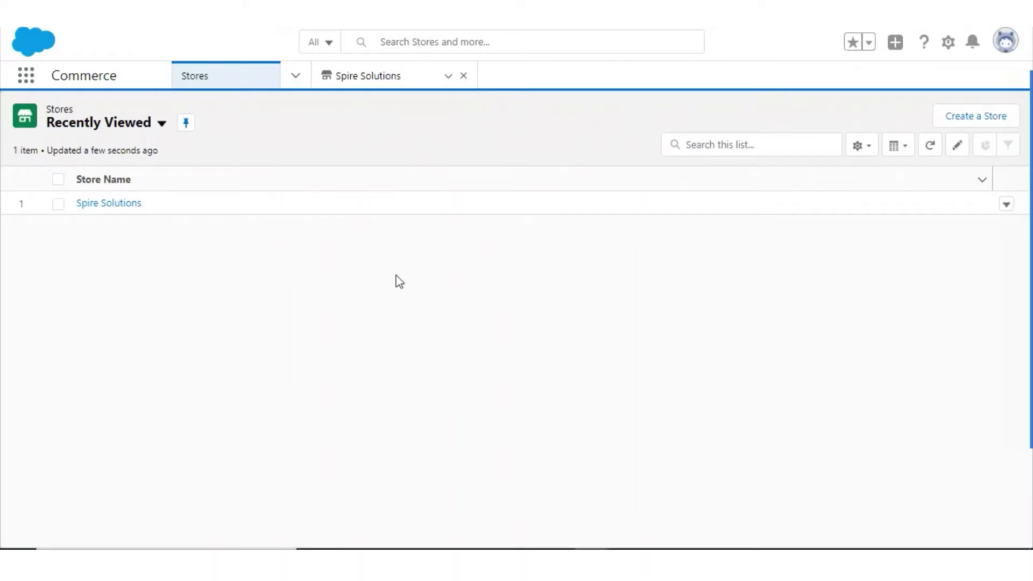
click(970, 117)
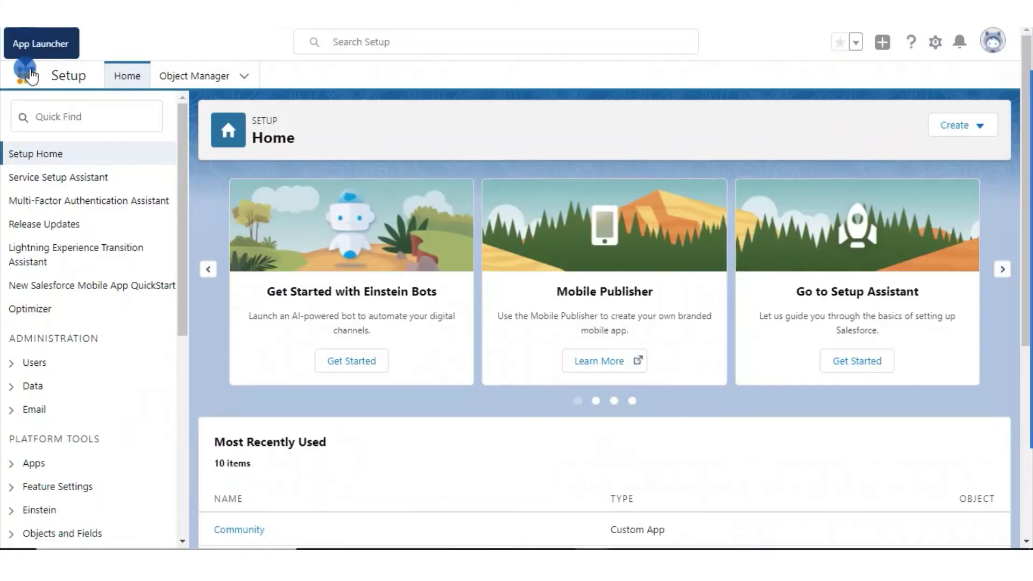
- Search apps for 'cata' to reach Catalogs and open Master Catalog with Footwear, Footwear2, Clothes
click(31, 76)
text(cat)
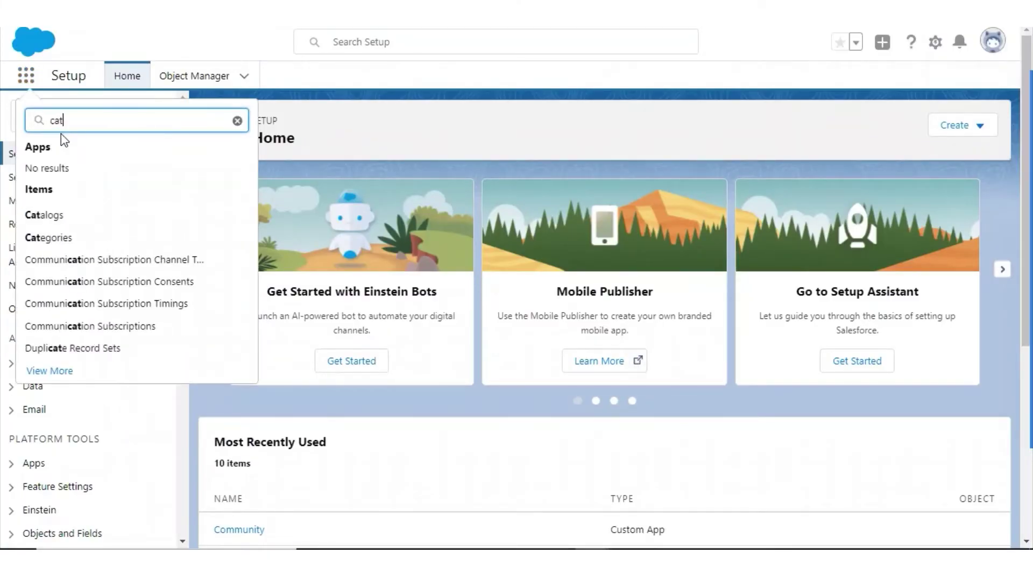
text(a)
click(56, 215)
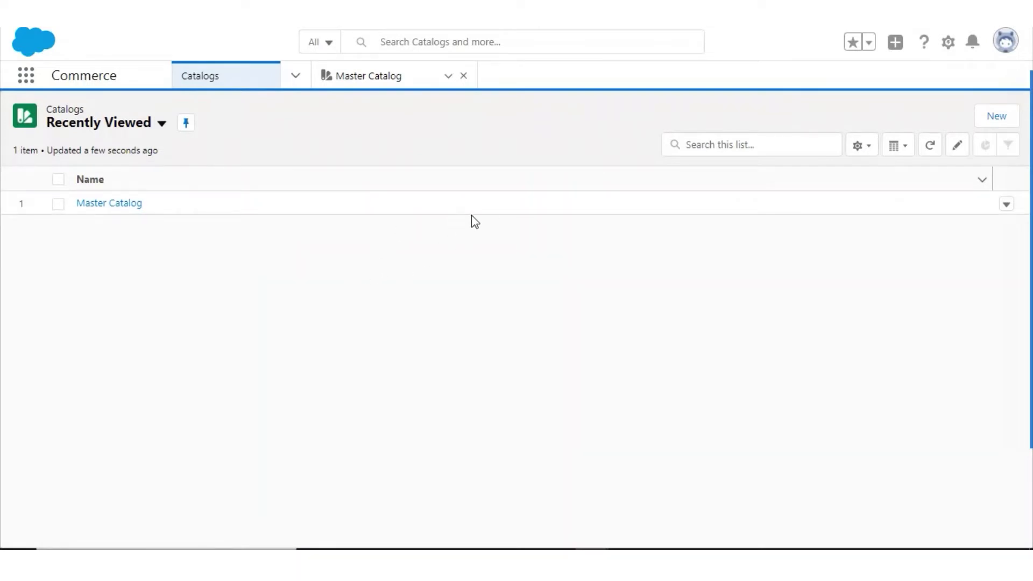
click(996, 118)
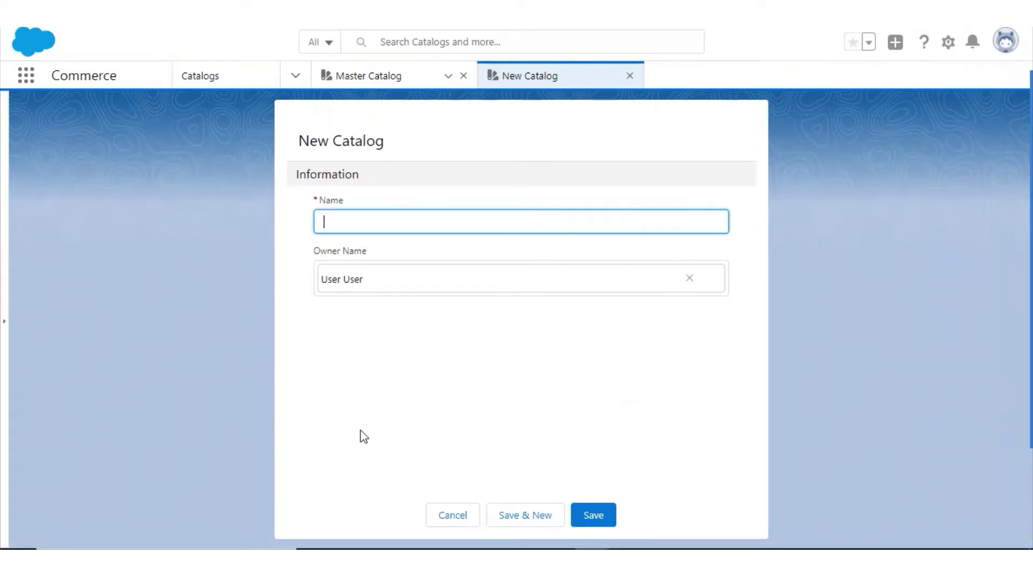
click(195, 76)
click(98, 199)
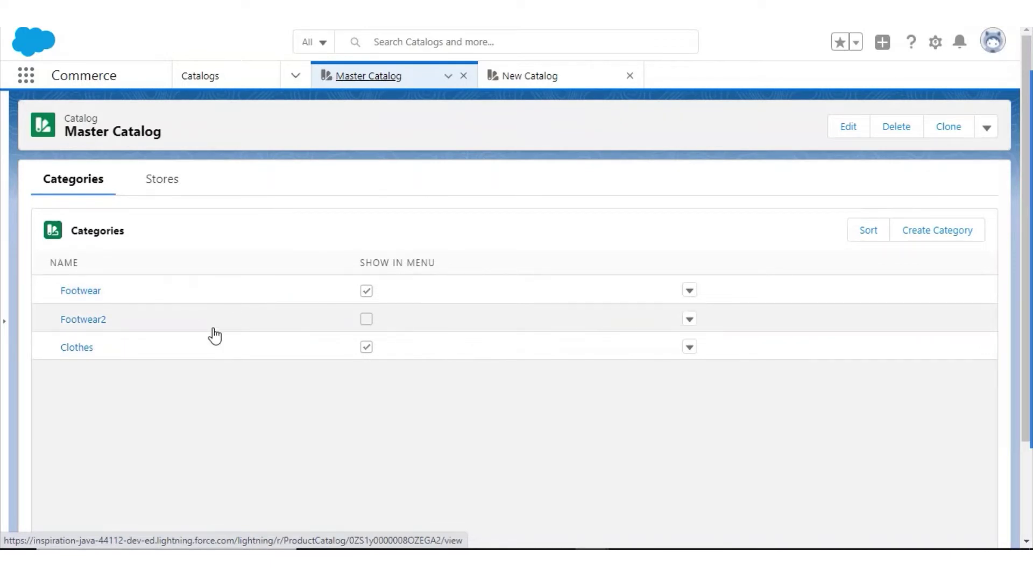
- Begin a new Master Catalog category, then switch to the Products list of four products
click(930, 232)
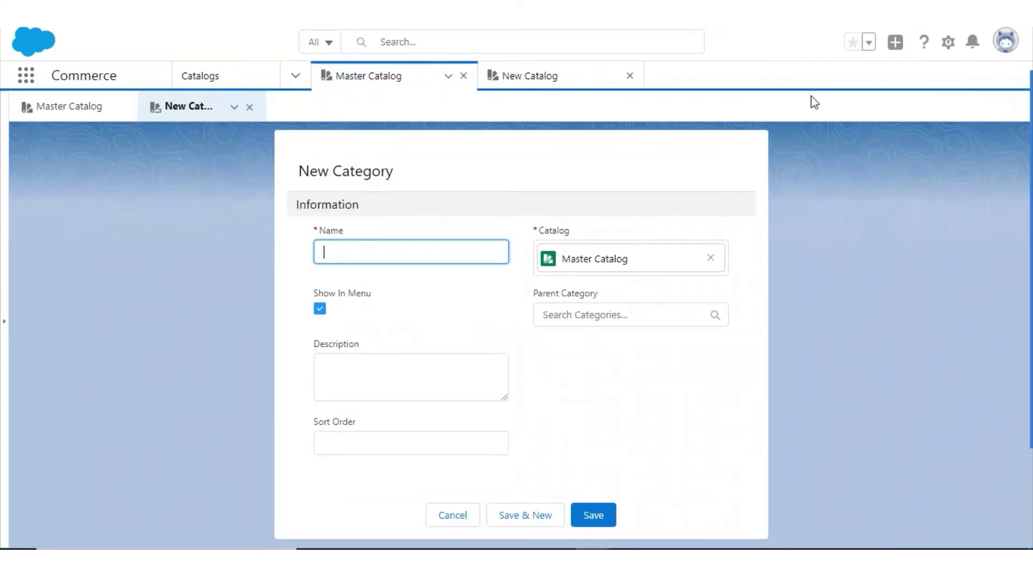
click(558, 299)
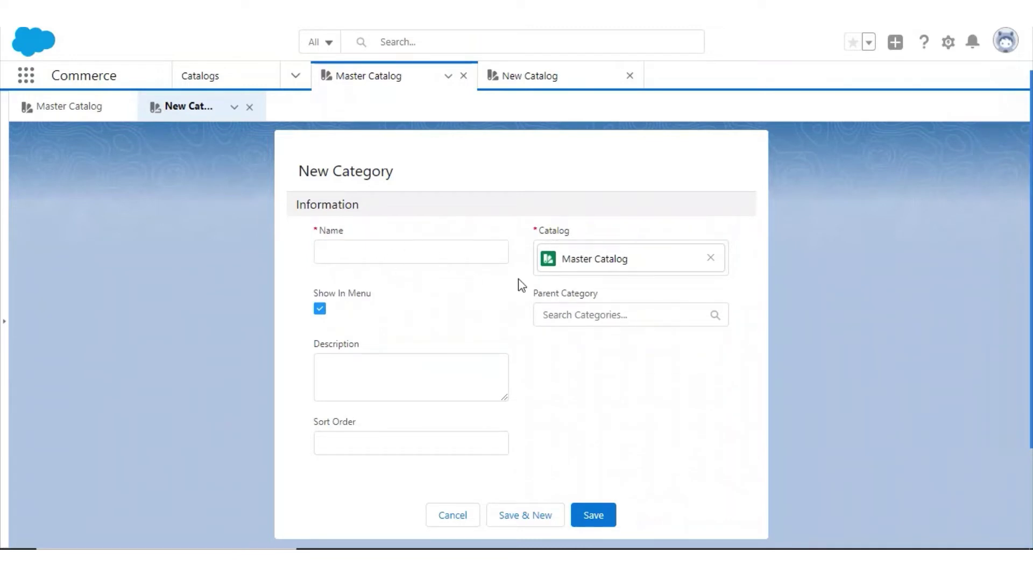
click(295, 75)
scroll(216, 269, down, 8)
click(159, 187)
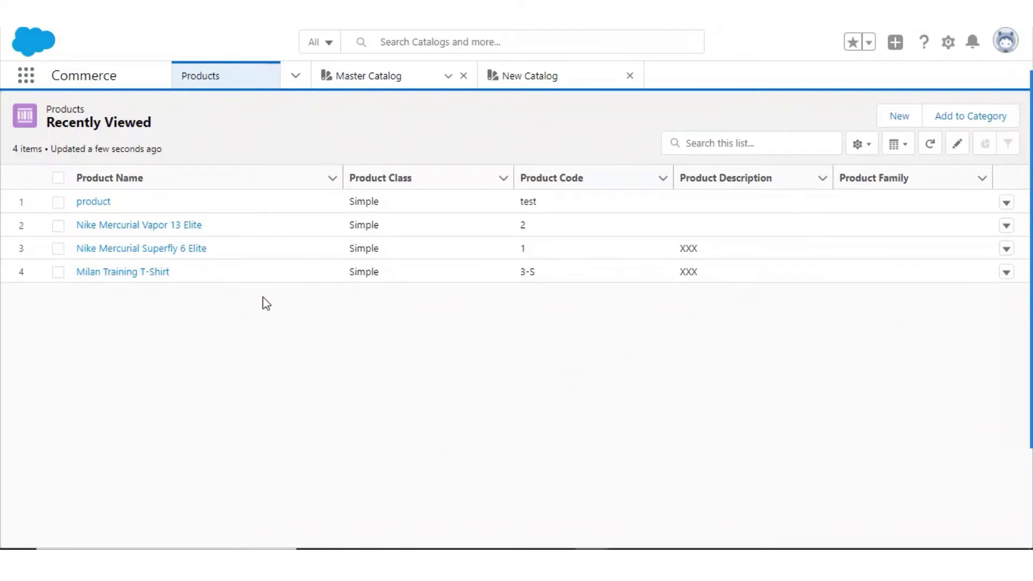
- Create the active product product1 with Product Code and SKU test1
click(897, 116)
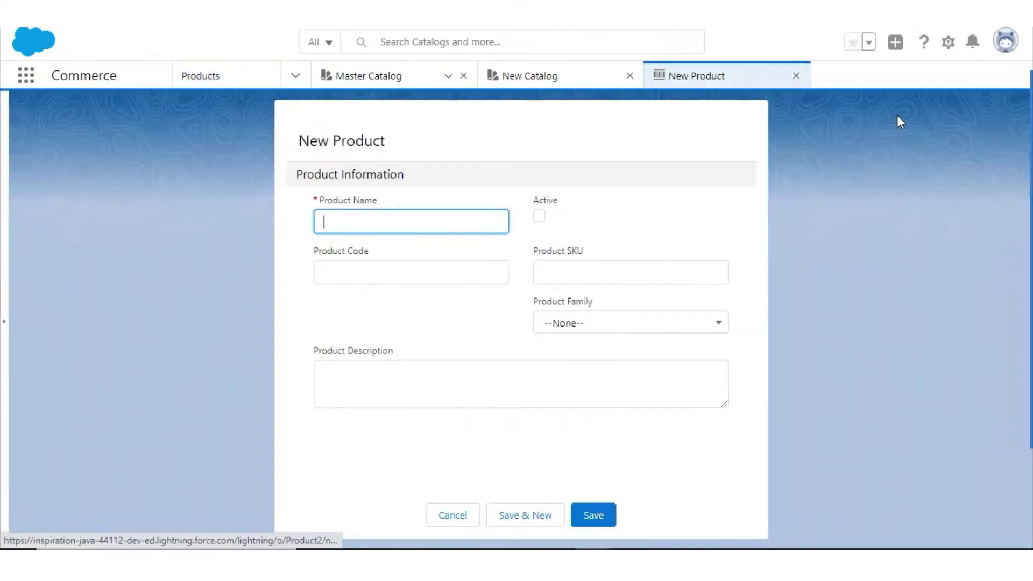
text(product1)
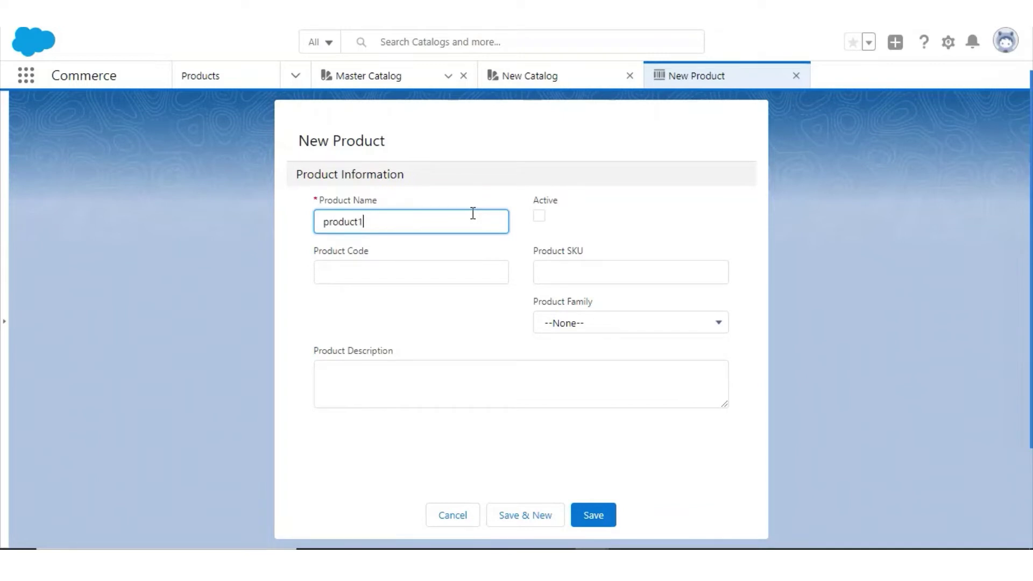
key(Tab)
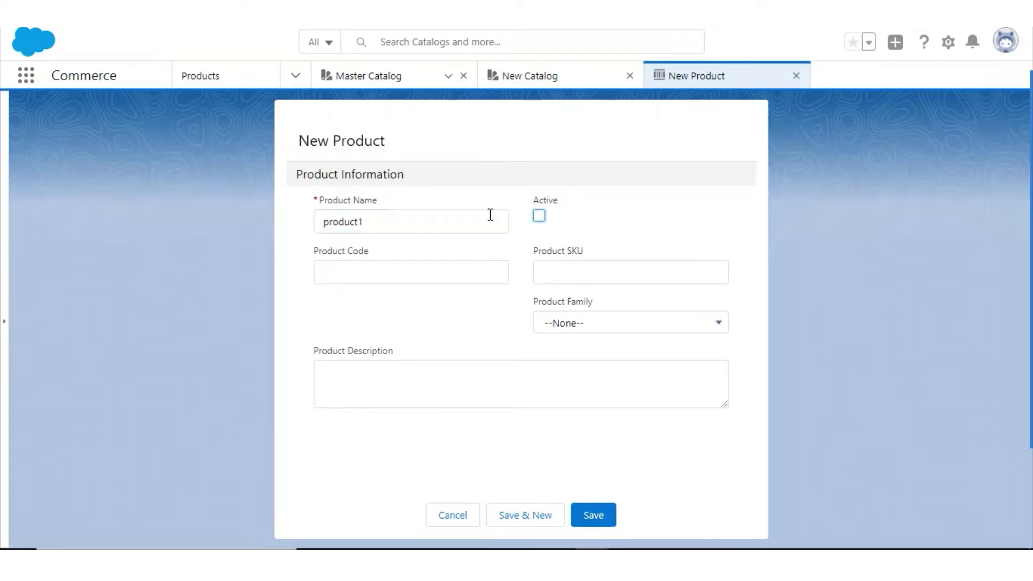
click(461, 275)
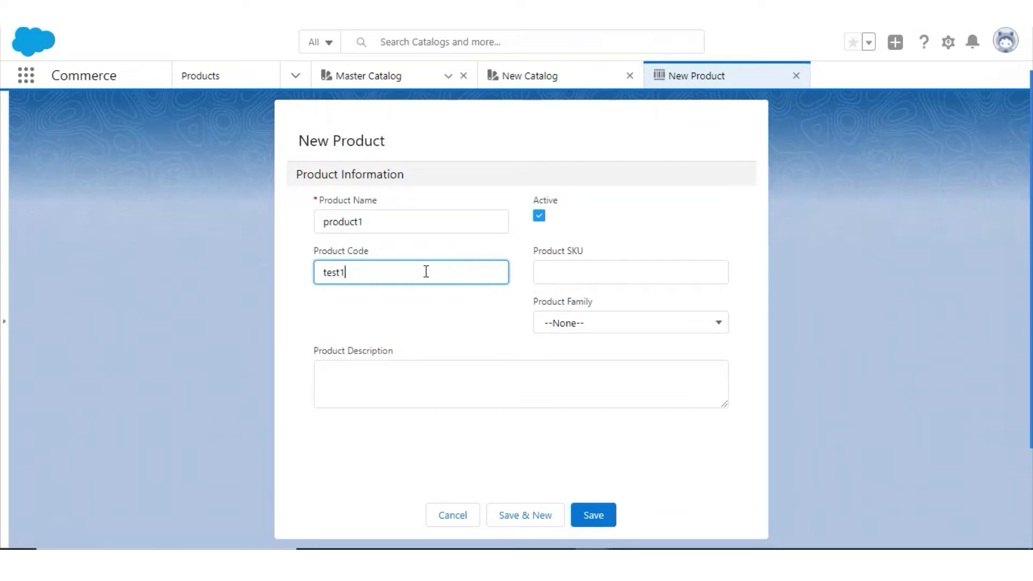
click(544, 276)
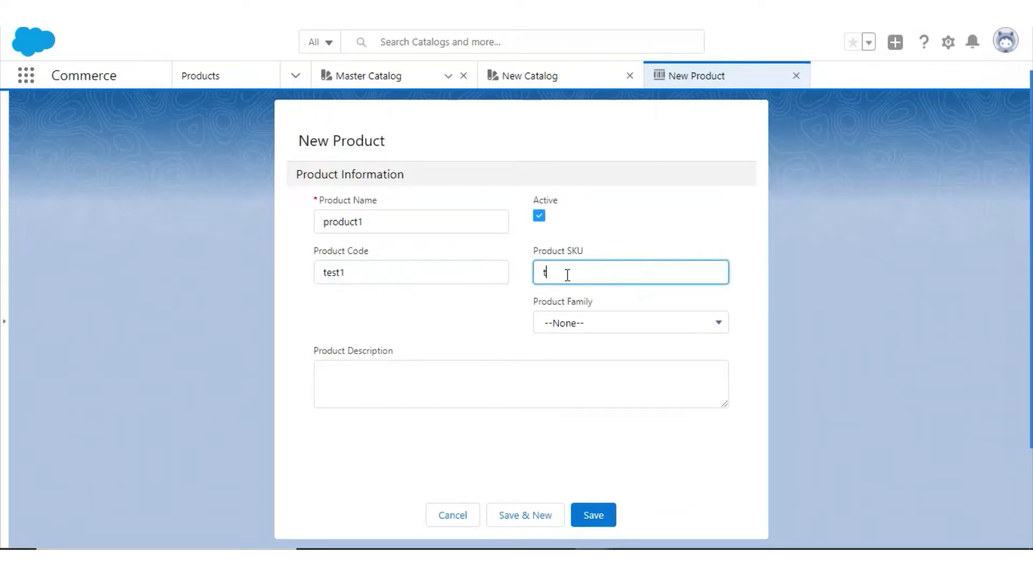
click(598, 517)
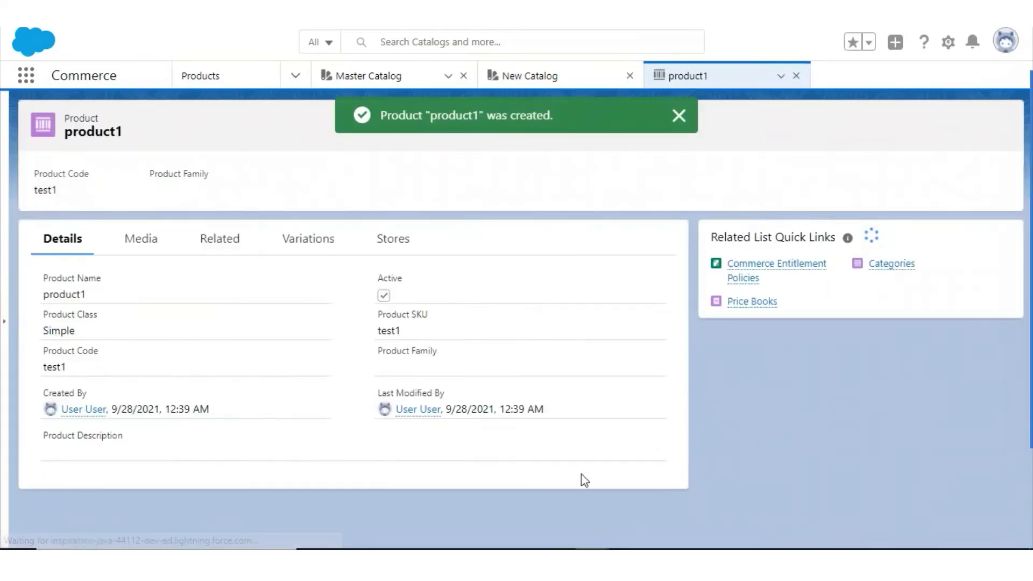
- Assign product1 to the Footwear category from its Related tab
click(220, 237)
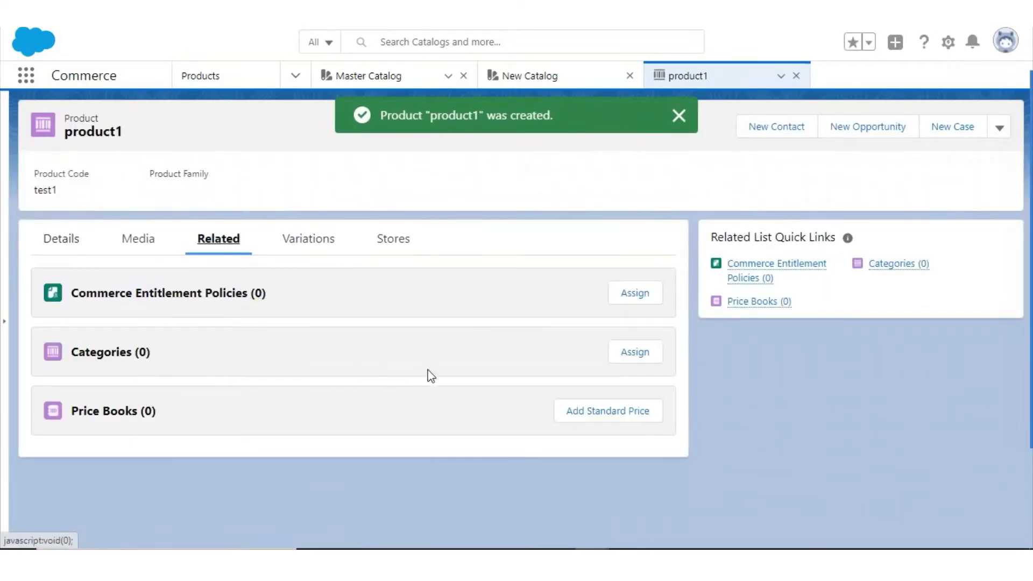
click(632, 359)
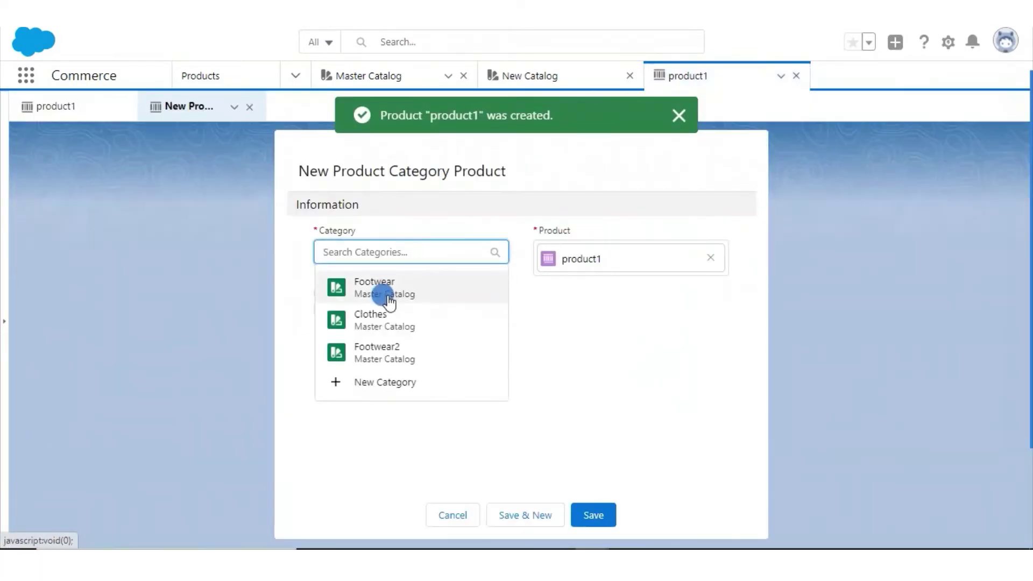
click(385, 290)
click(594, 514)
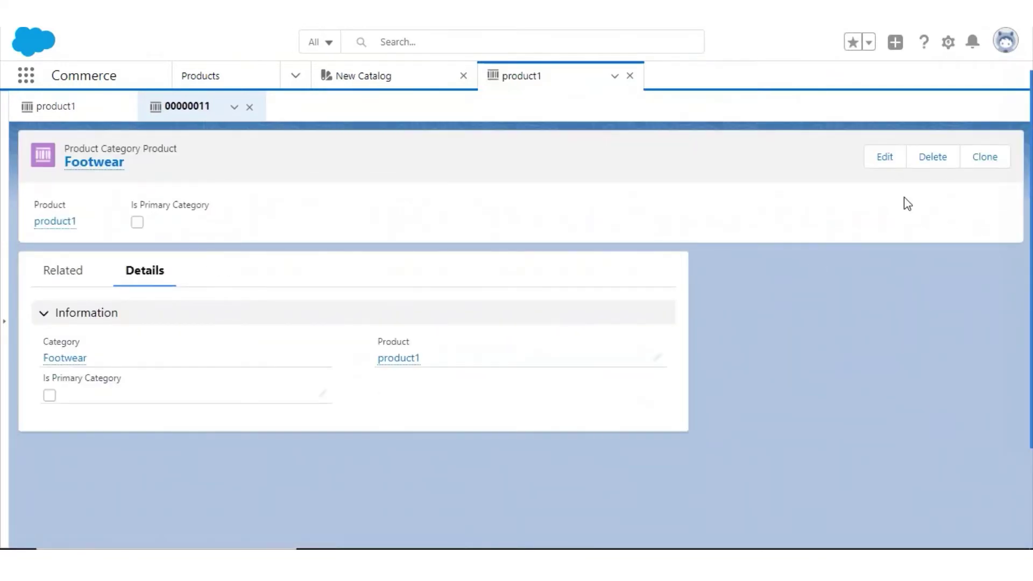
- Open product1 in the Product Workspace and start adding a detail image under Media
click(293, 76)
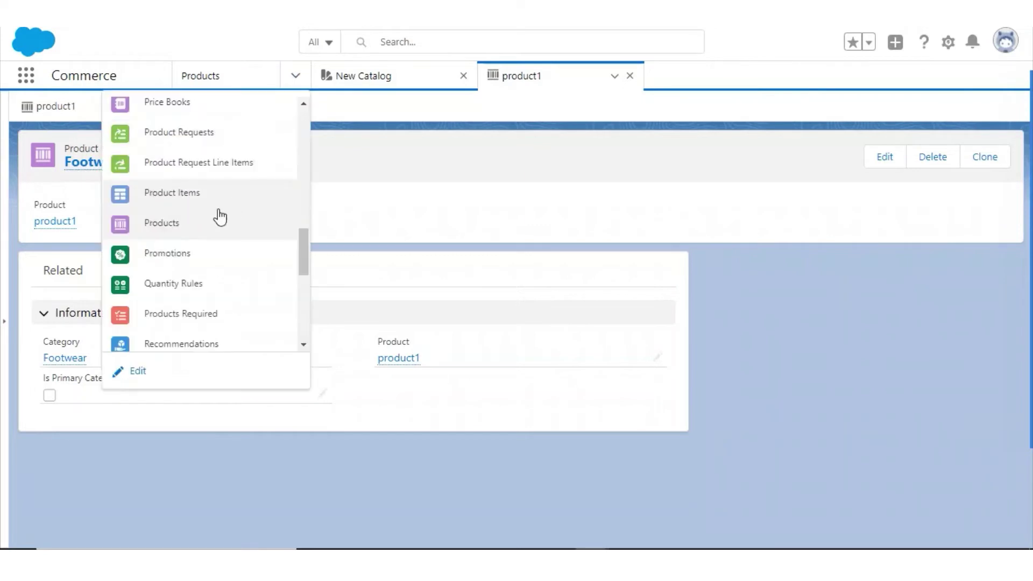
scroll(213, 216, up, 6)
click(207, 175)
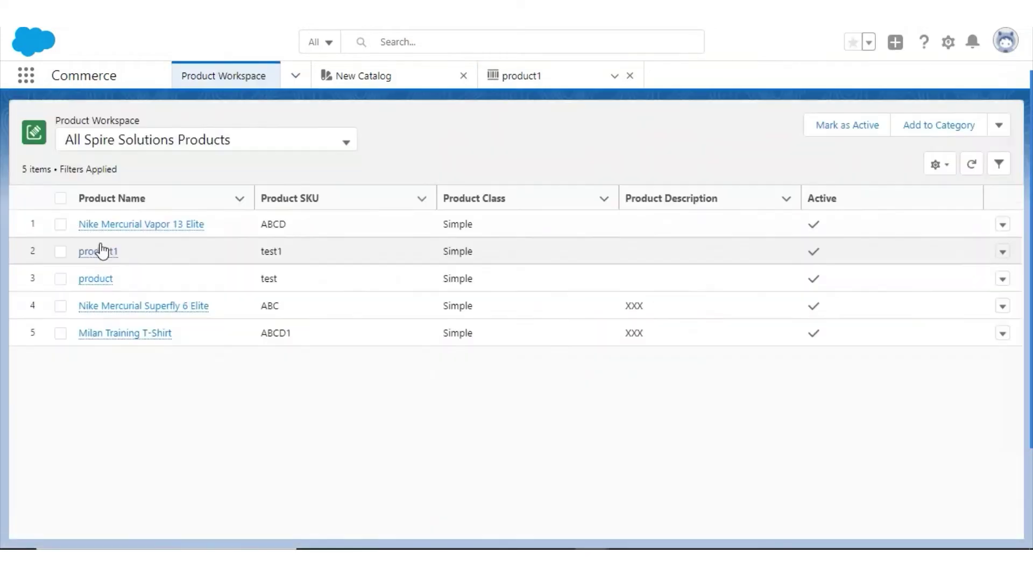
click(97, 248)
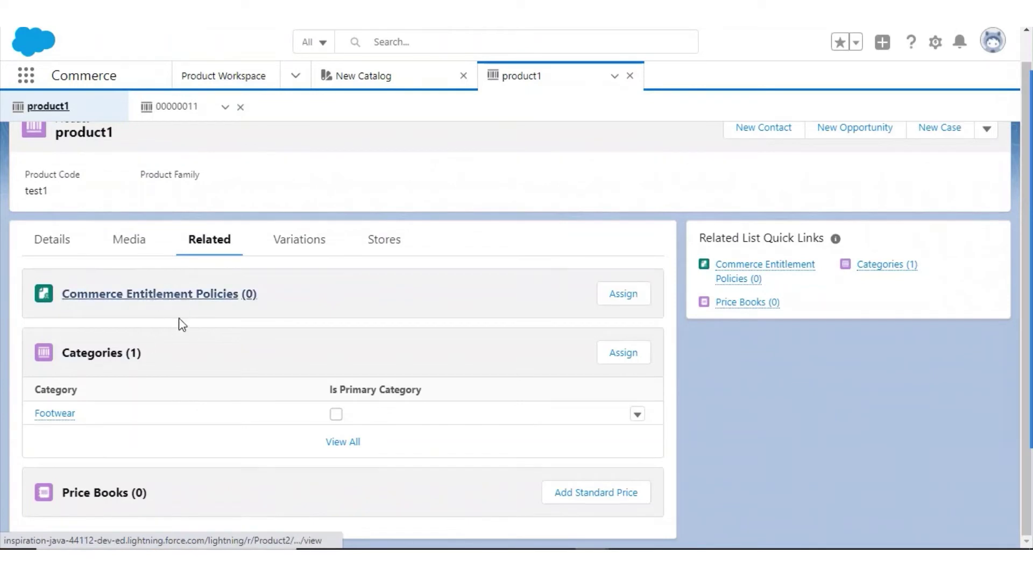
click(131, 243)
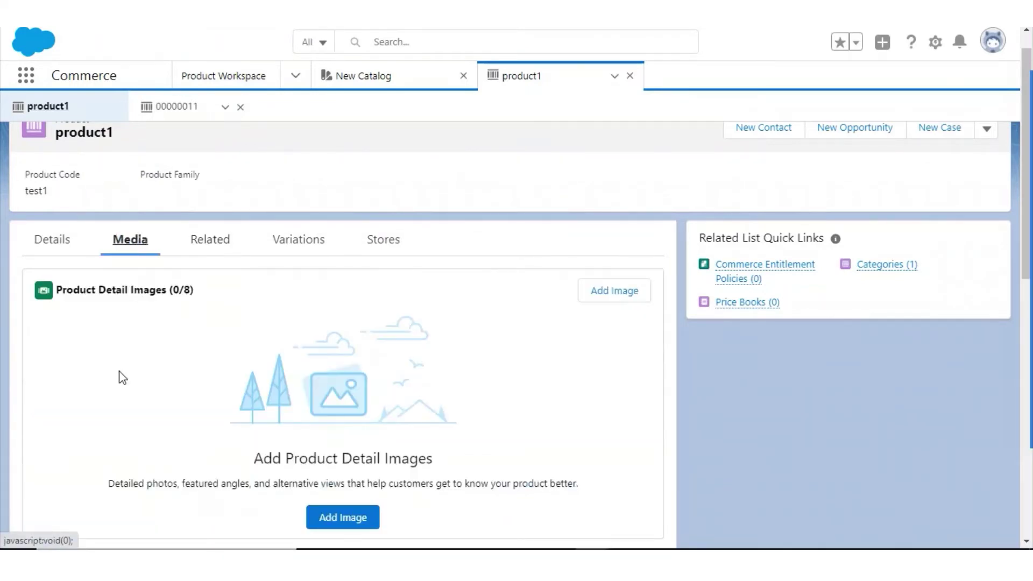
click(599, 295)
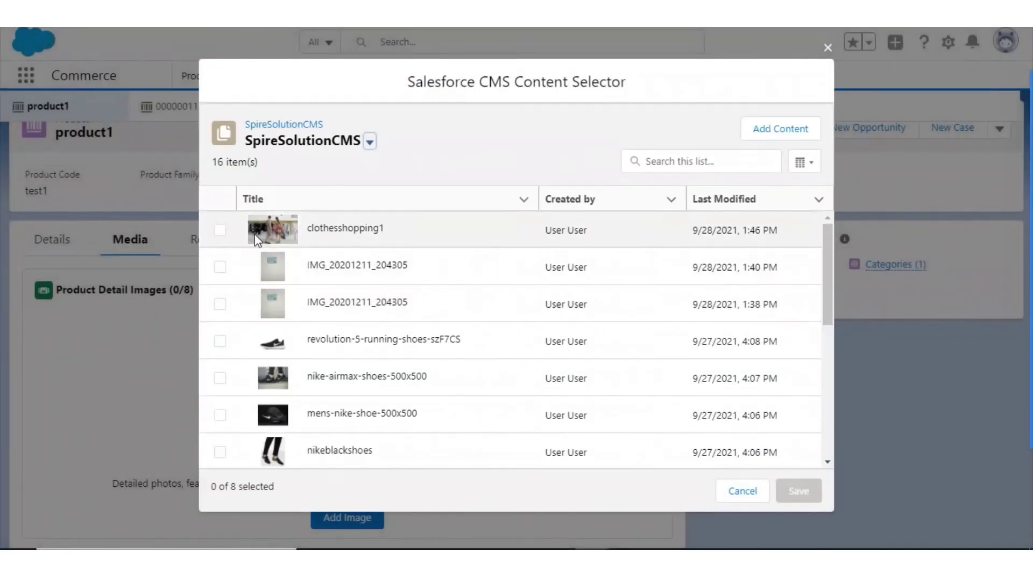
- Go to the Stores list showing the Spire Solutions store
scroll(256, 240, down, 6)
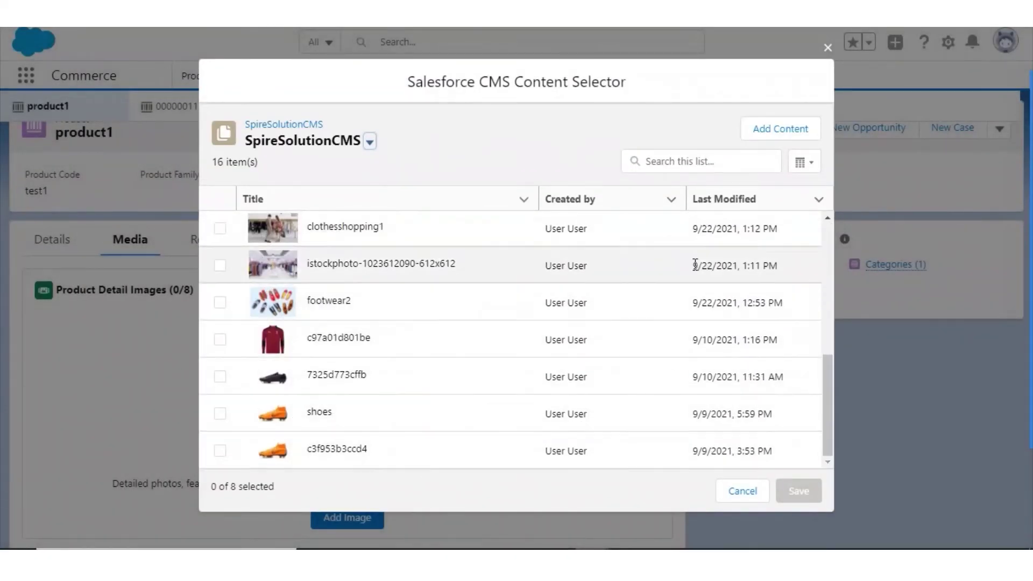
scroll(606, 318, up, 5)
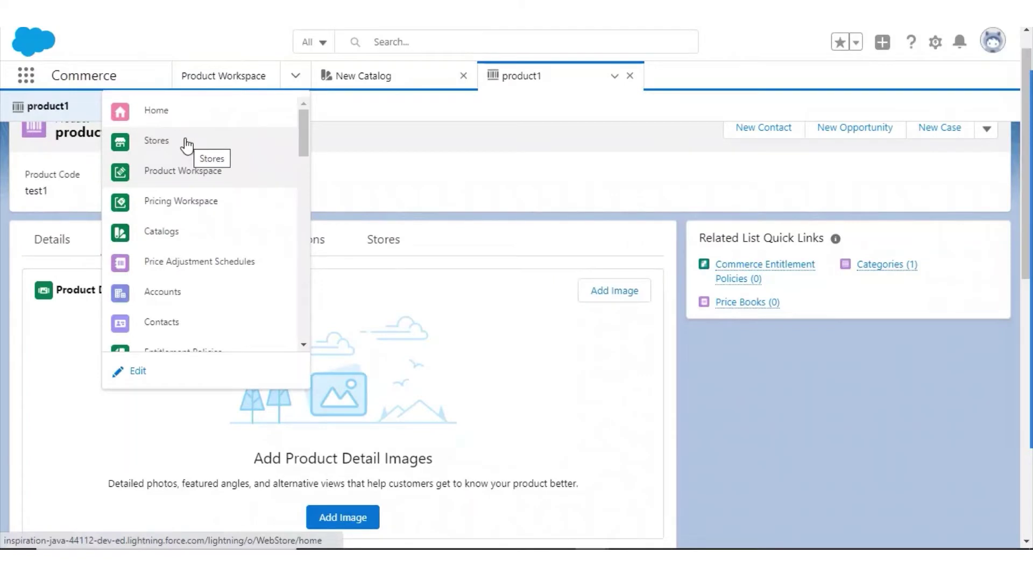
click(162, 141)
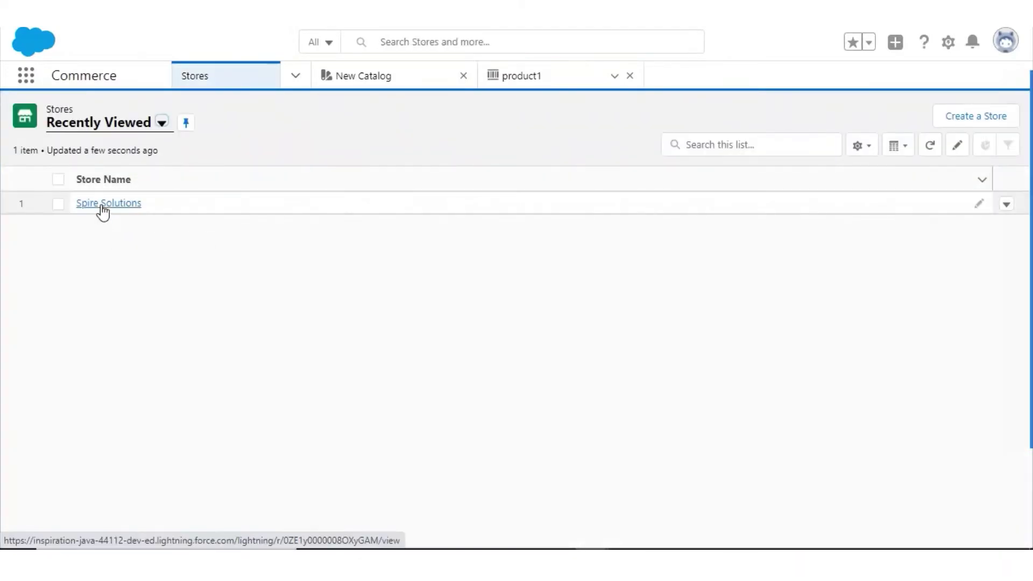
- Open the Spire Solutions store and its Administration settings
click(103, 210)
scroll(120, 274, down, 2)
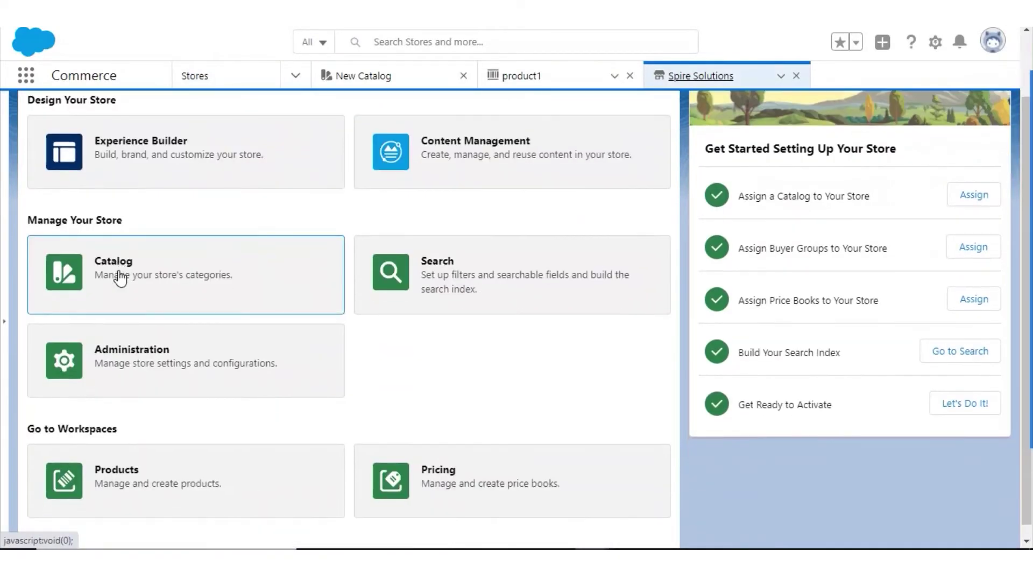
click(150, 357)
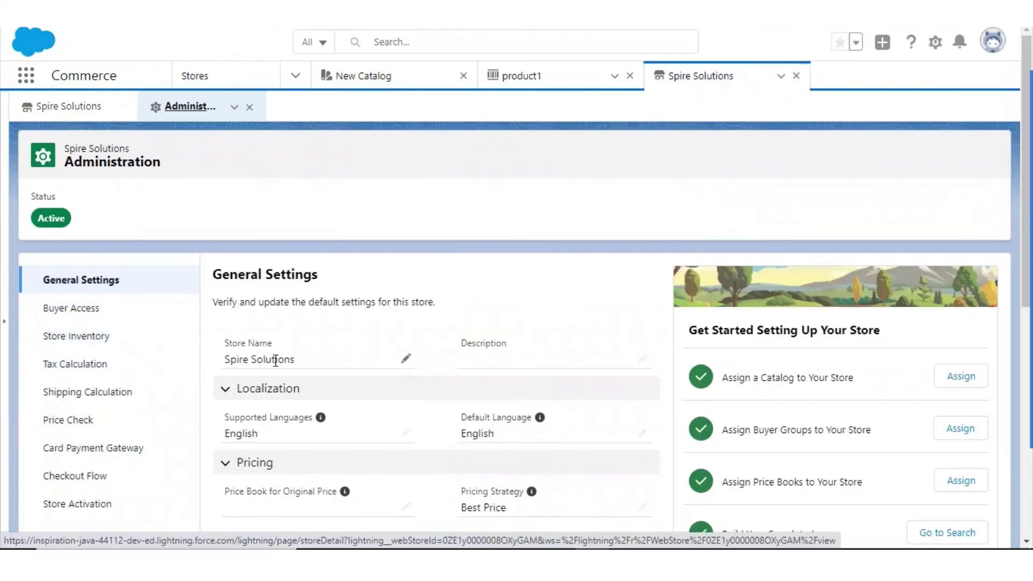
scroll(279, 362, down, 1)
scroll(749, 298, down, 1)
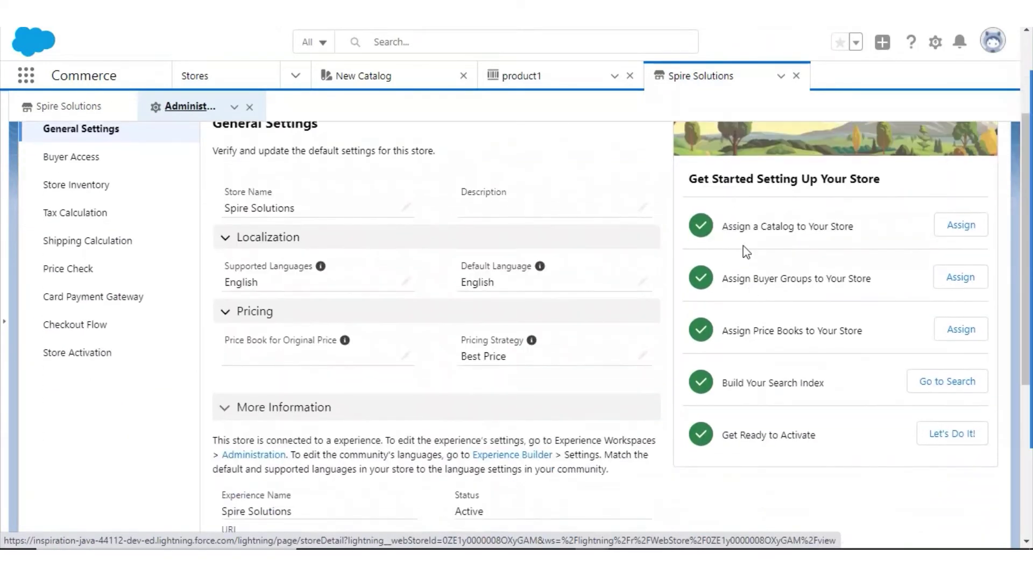
- Review Tax Calculation, Price Check, Checkout Flow and Shipping Calculation, ending on General Settings
click(76, 213)
click(70, 398)
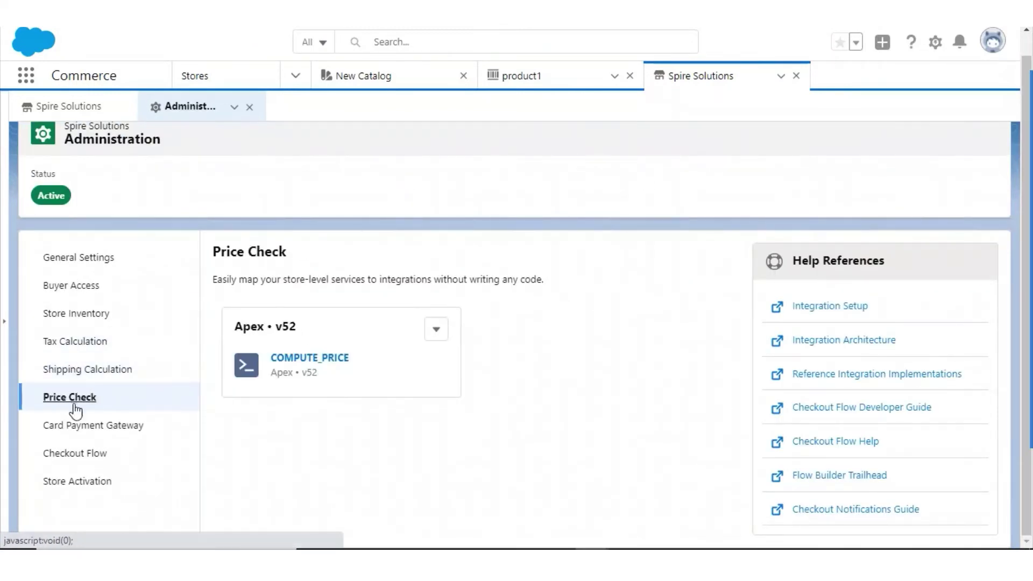
click(78, 455)
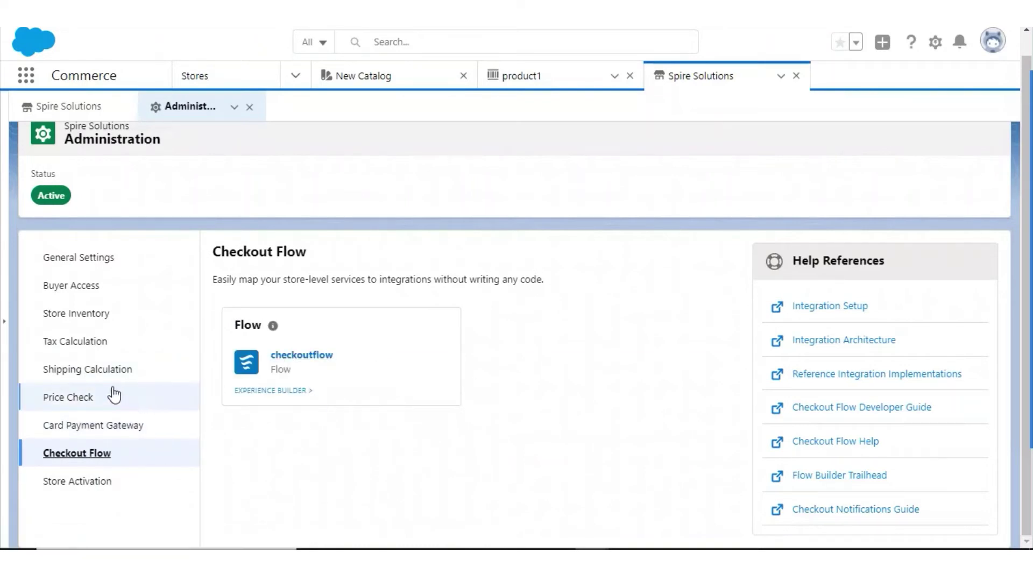
click(89, 369)
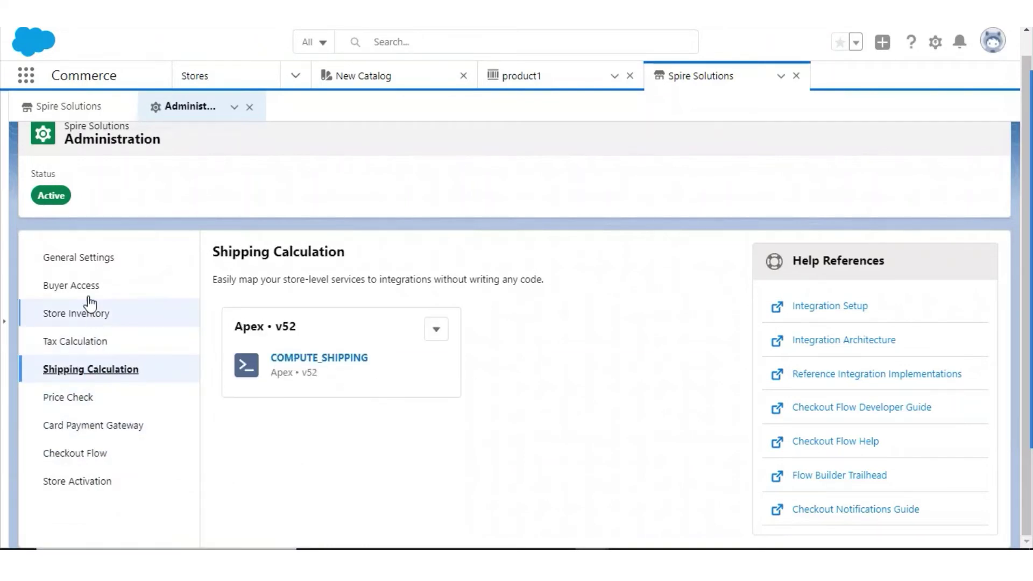
click(76, 259)
scroll(649, 311, down, 4)
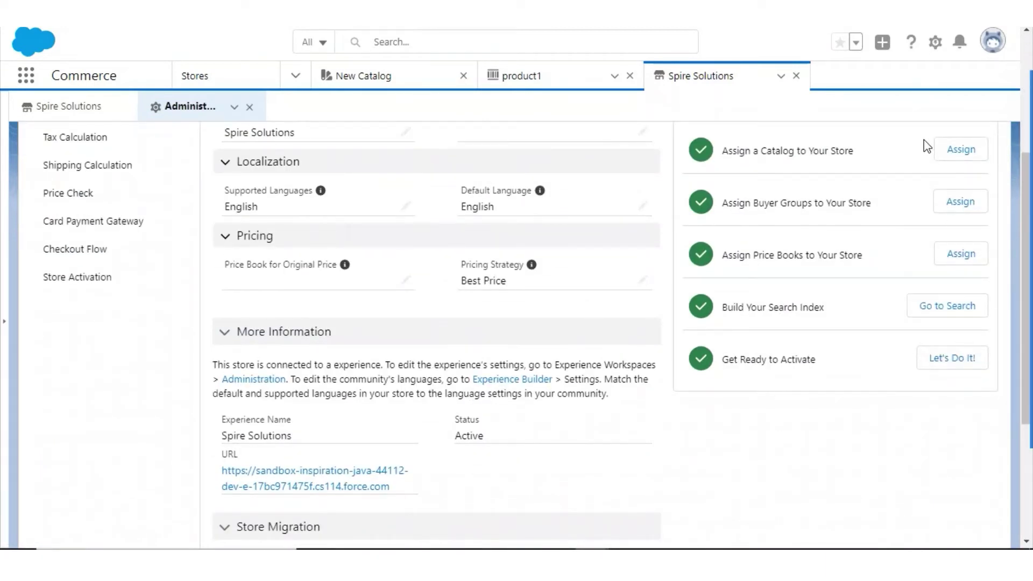
- Go to Setup, find All Sites in Quick Find, and open the Spire Solutions site in Builder
click(933, 44)
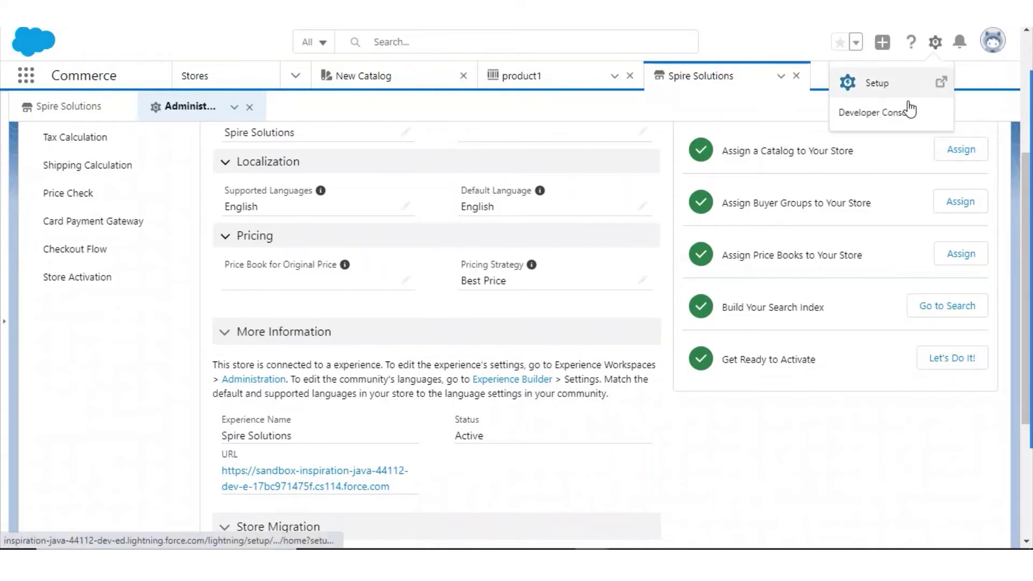
click(868, 81)
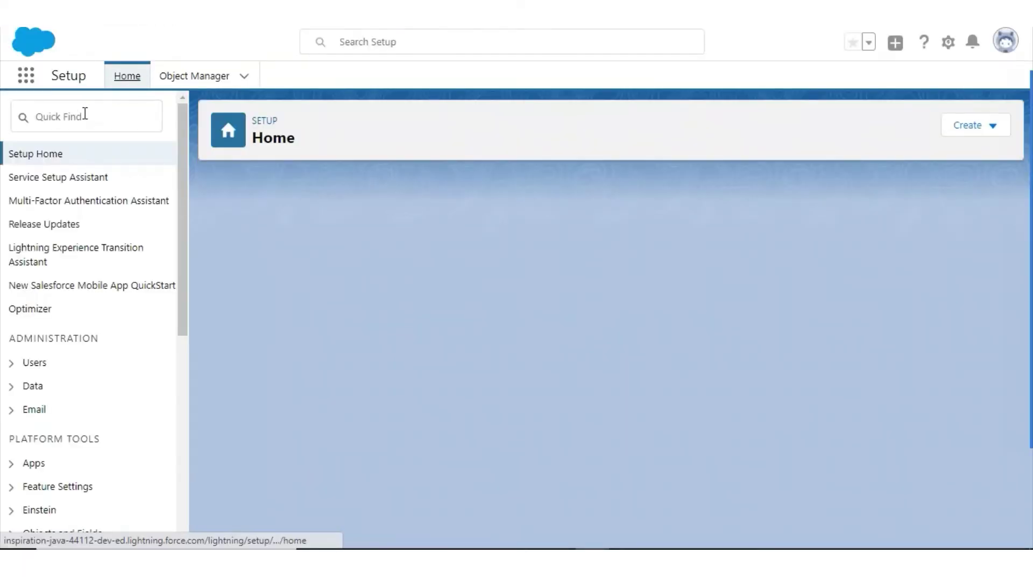
click(85, 115)
click(75, 153)
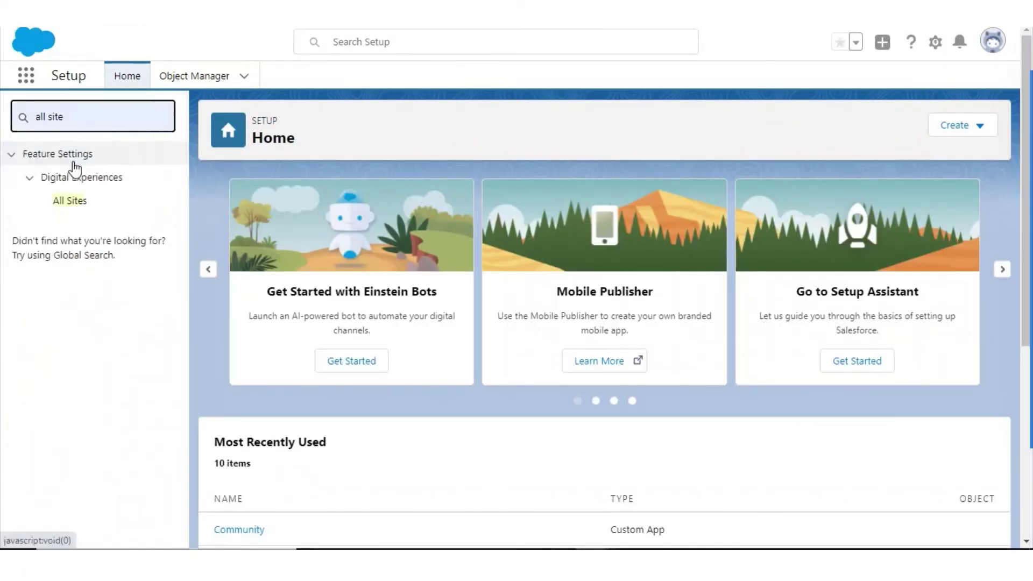
click(81, 204)
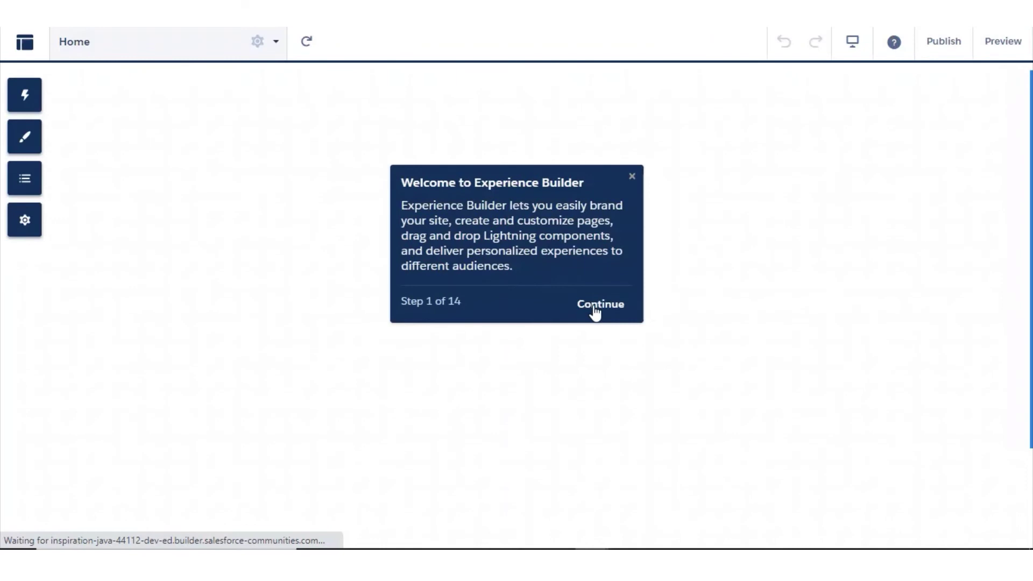
- Step through and dismiss the Experience Builder welcome tour
click(595, 310)
click(428, 205)
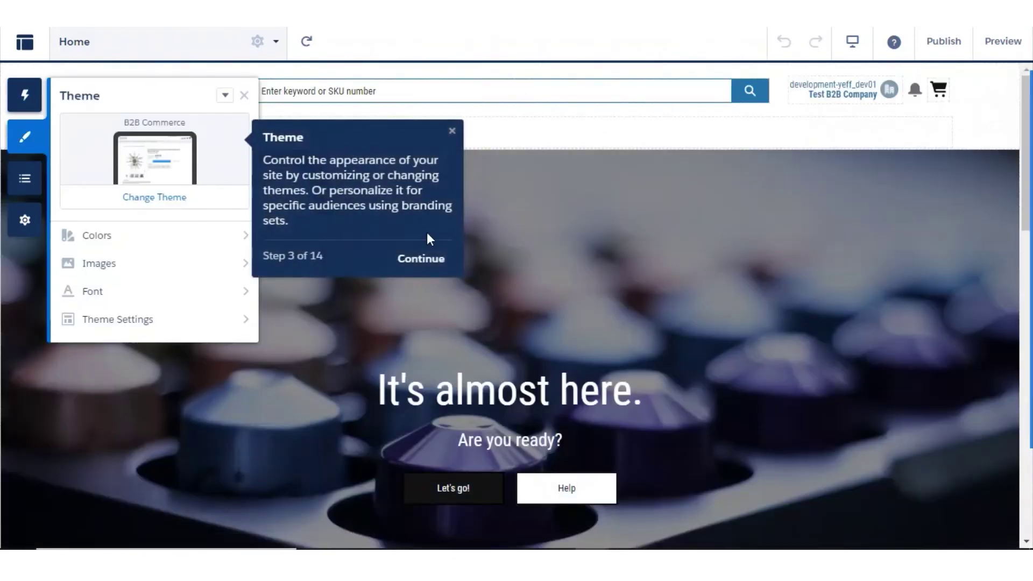
click(422, 258)
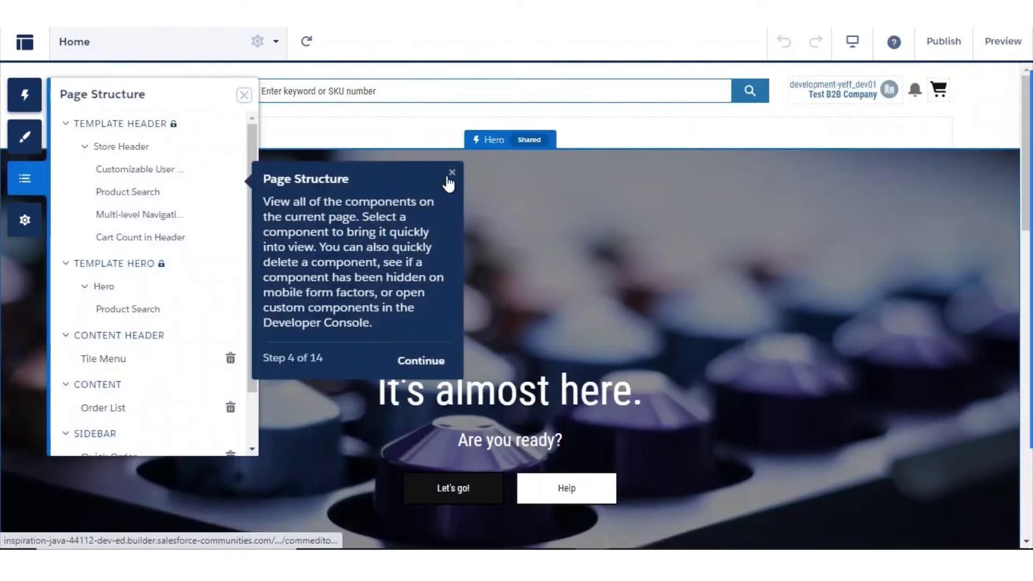
click(451, 173)
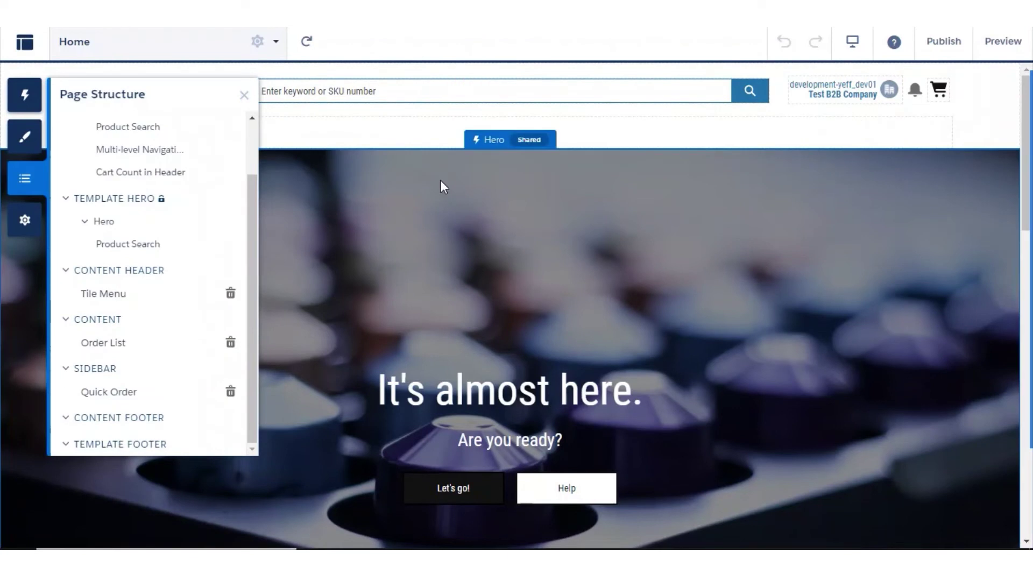
- Browse the Components, Theme and Page Structure panels, then close the structure list
click(24, 97)
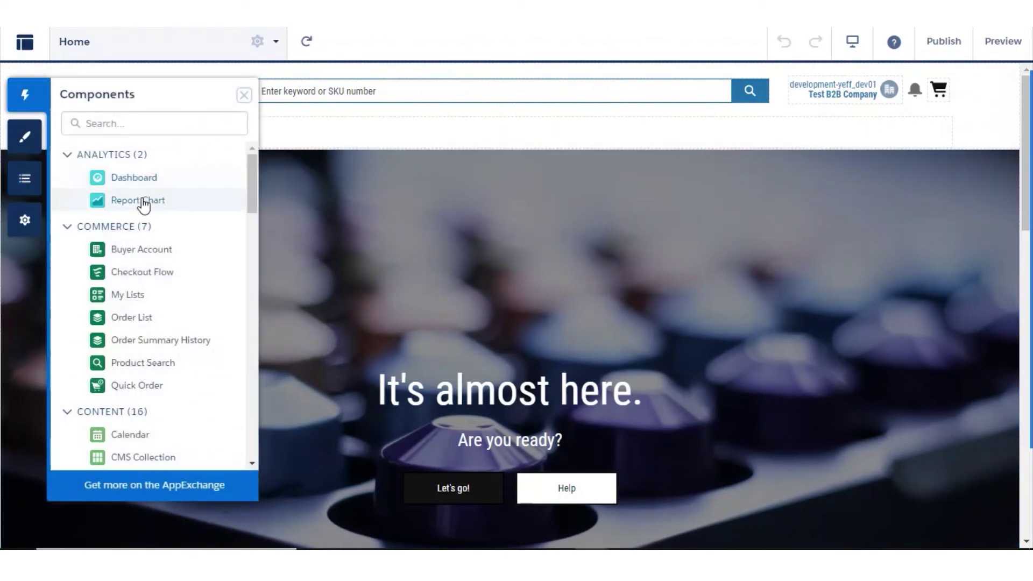
scroll(142, 204, down, 15)
click(26, 139)
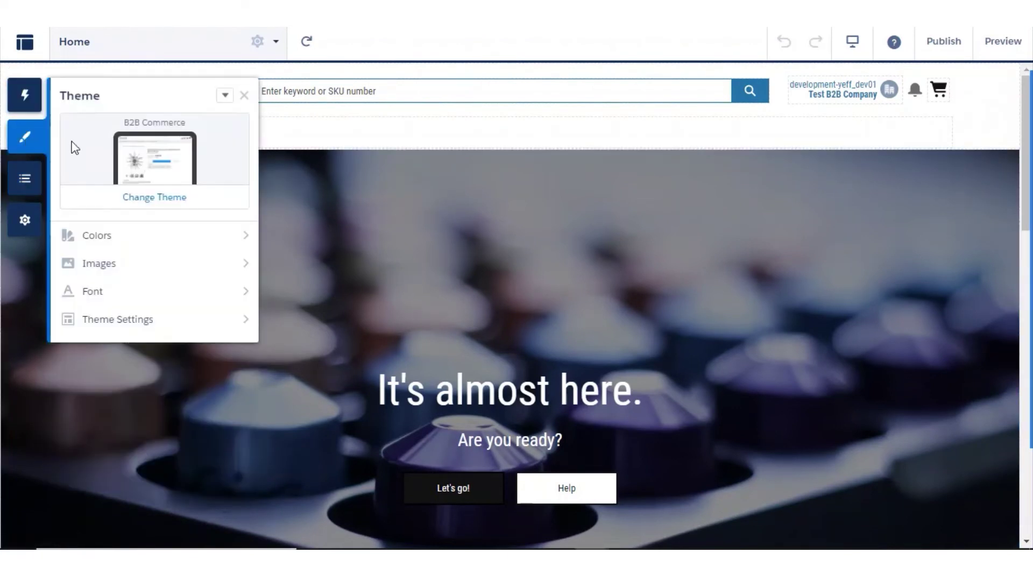
click(27, 181)
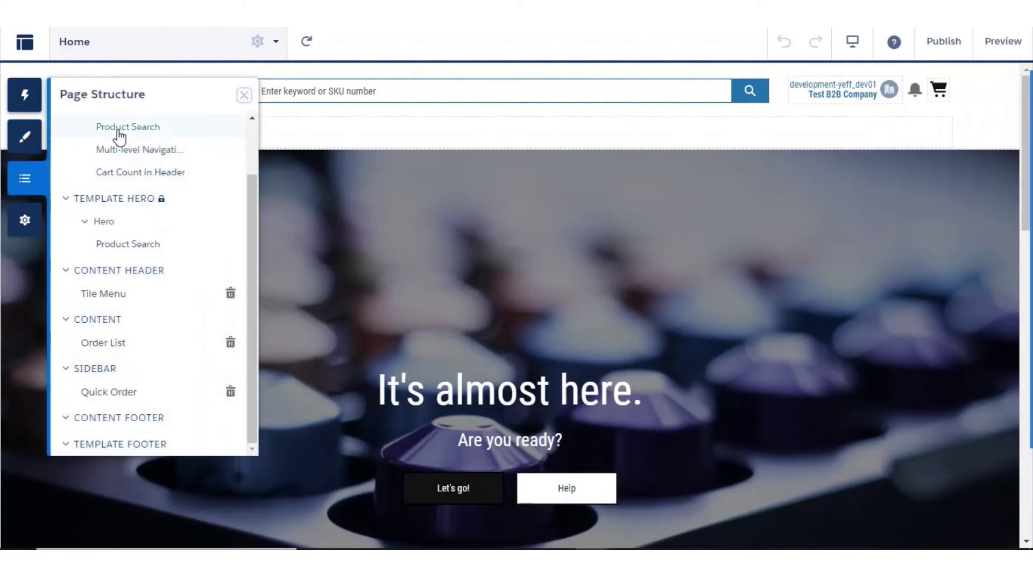
scroll(154, 274, up, 3)
click(230, 146)
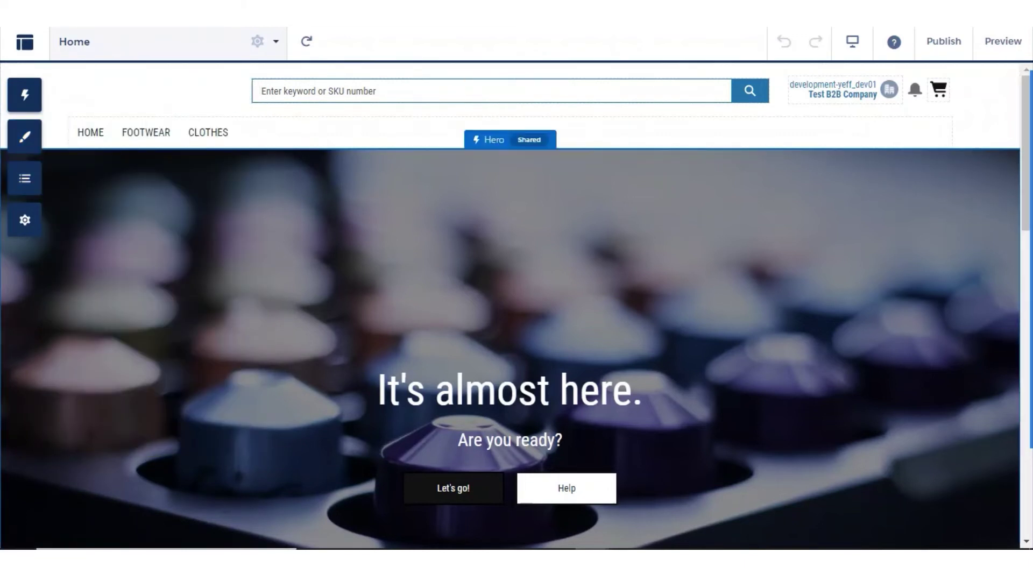
- Preview the storefront home page as visitors see it, then return to the builder
click(998, 49)
scroll(313, 270, down, 15)
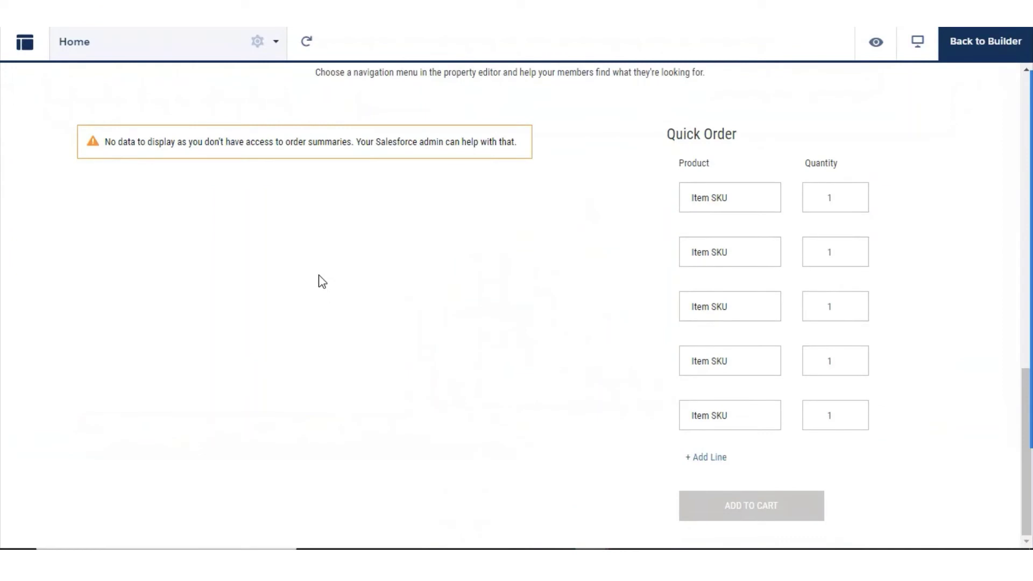
scroll(318, 281, up, 15)
click(974, 43)
- Publish the site and dismiss the no-changes-to-publish message
click(941, 42)
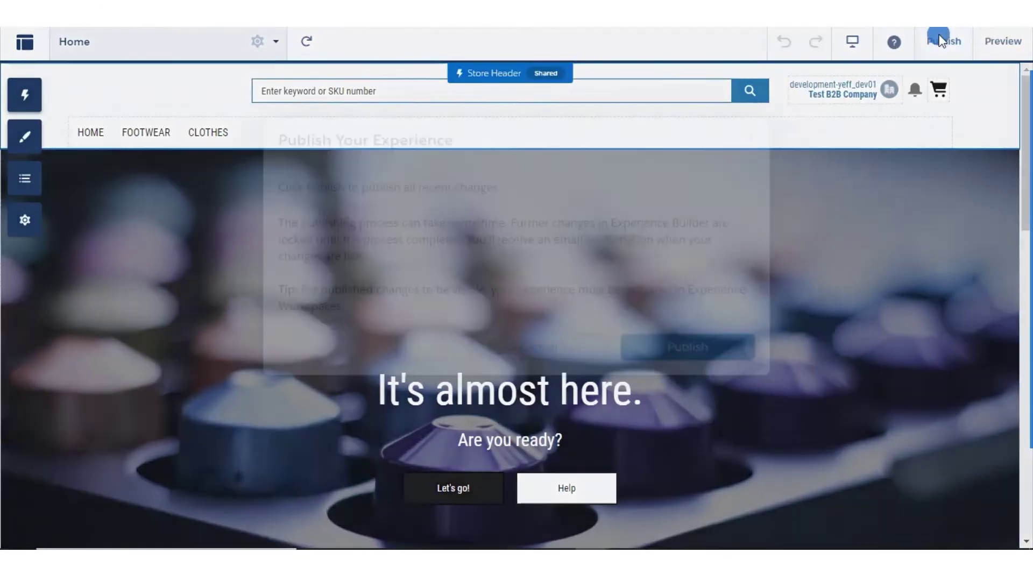
click(677, 368)
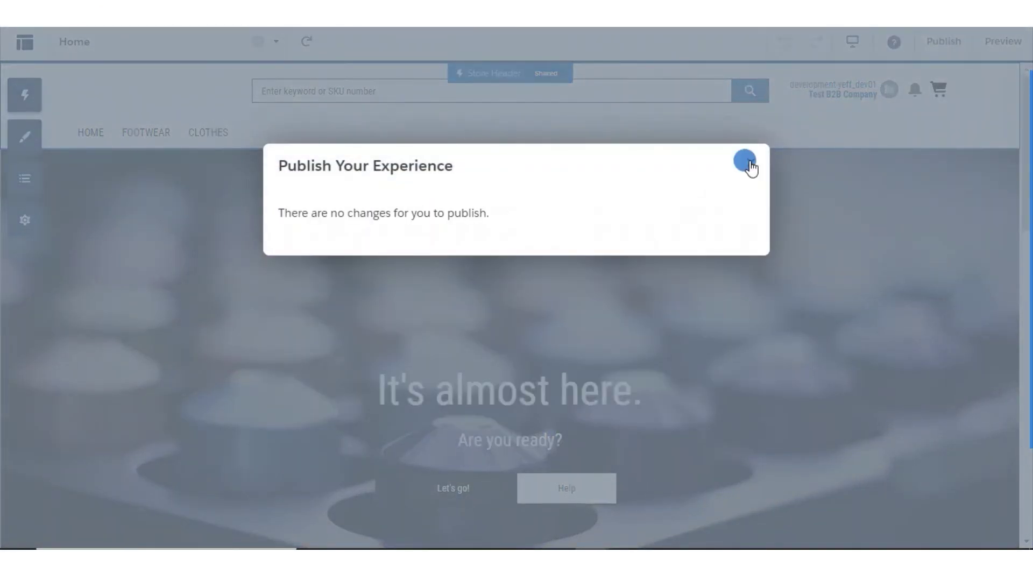
click(750, 163)
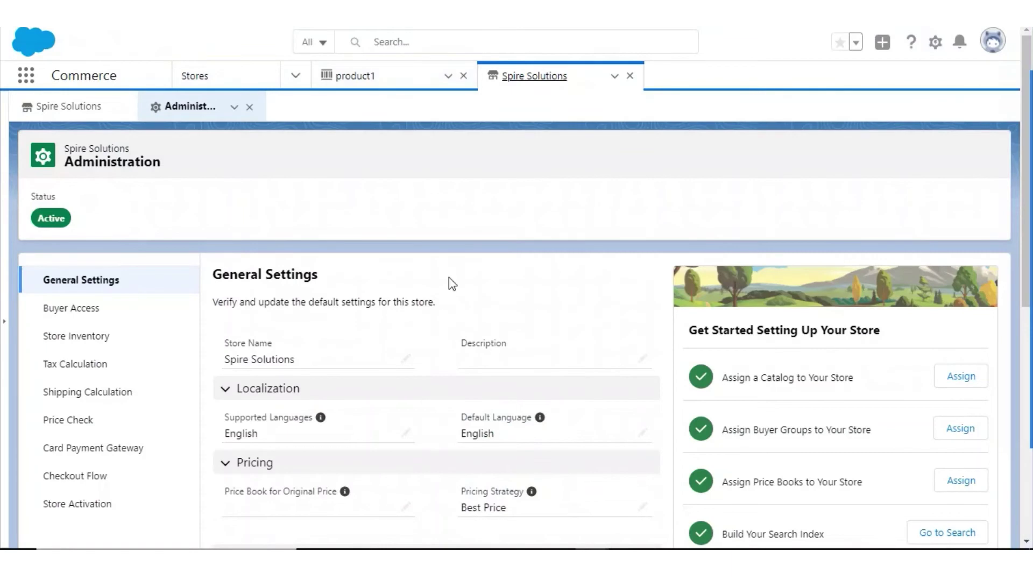
- Open the Test Buyer Account record from the Accounts list
click(290, 76)
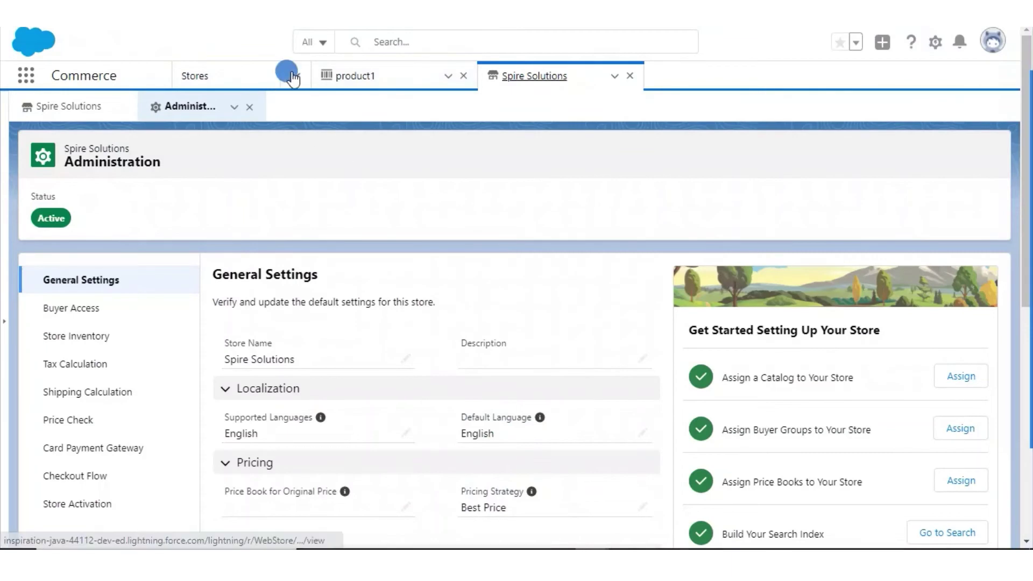
scroll(178, 226, down, 5)
scroll(185, 196, up, 5)
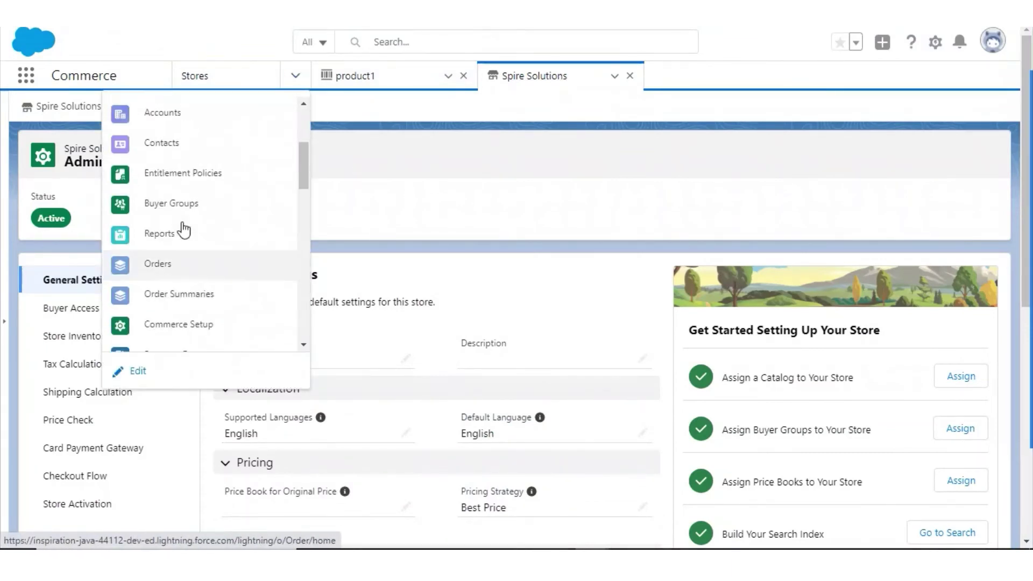
scroll(181, 228, down, 2)
click(181, 223)
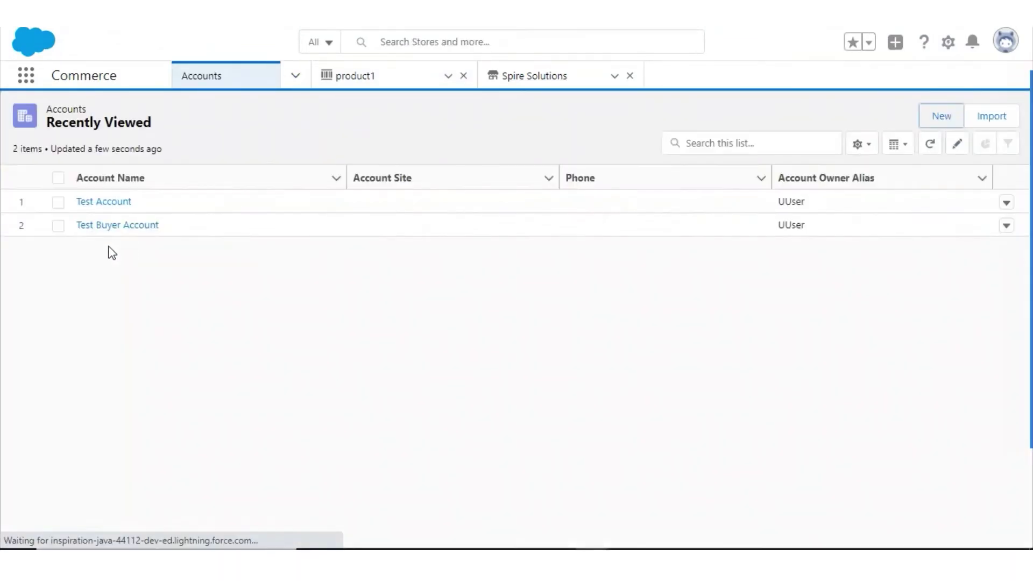
click(106, 227)
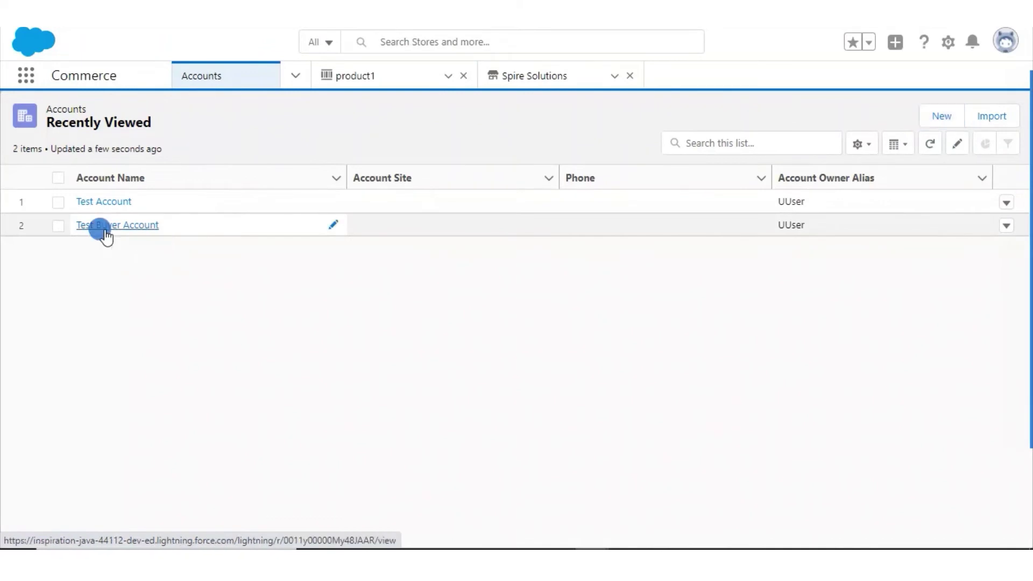
- Log in to the storefront as the account's Test Buyer contact
click(986, 126)
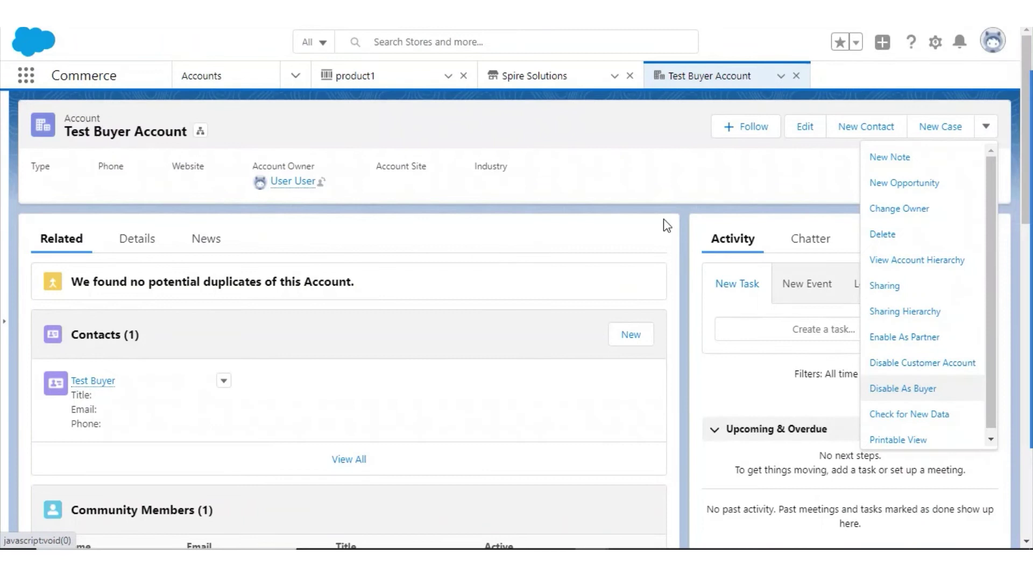
click(674, 240)
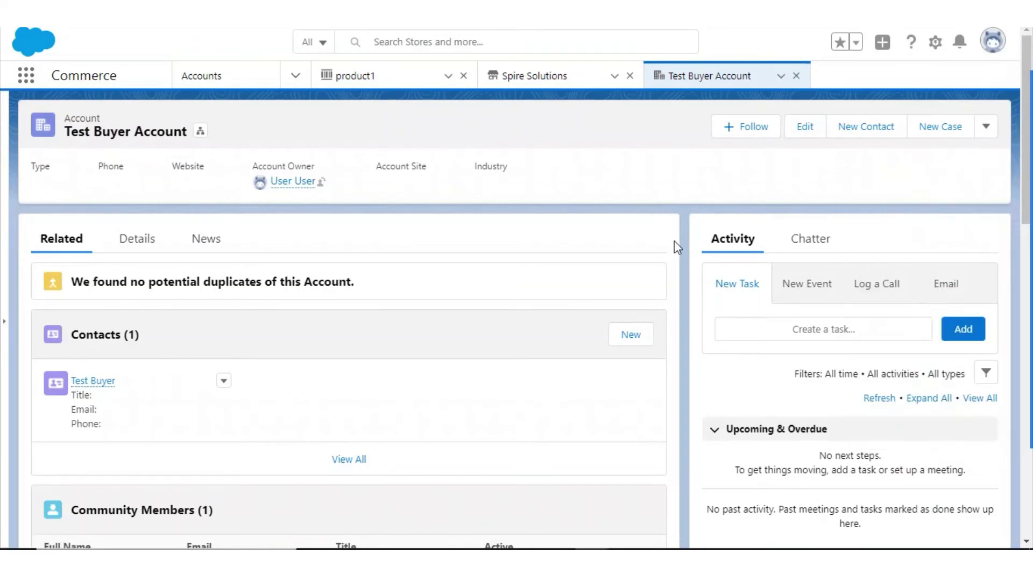
click(101, 386)
click(986, 156)
click(918, 340)
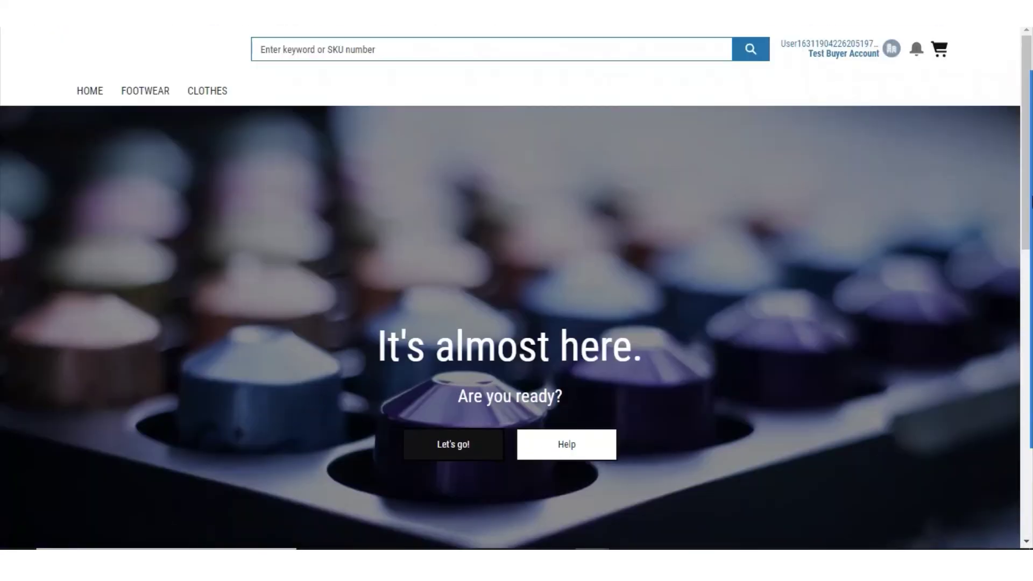
- Browse the FOOTWEAR category and confirm the Ship To address in checkout
scroll(290, 226, down, 2)
scroll(288, 223, up, 3)
click(144, 91)
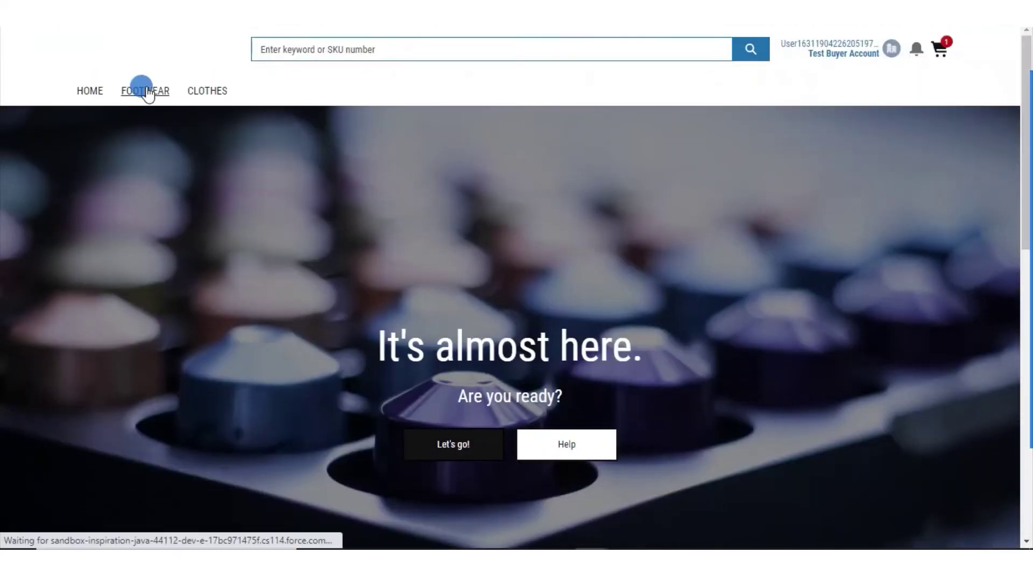
scroll(287, 182, down, 2)
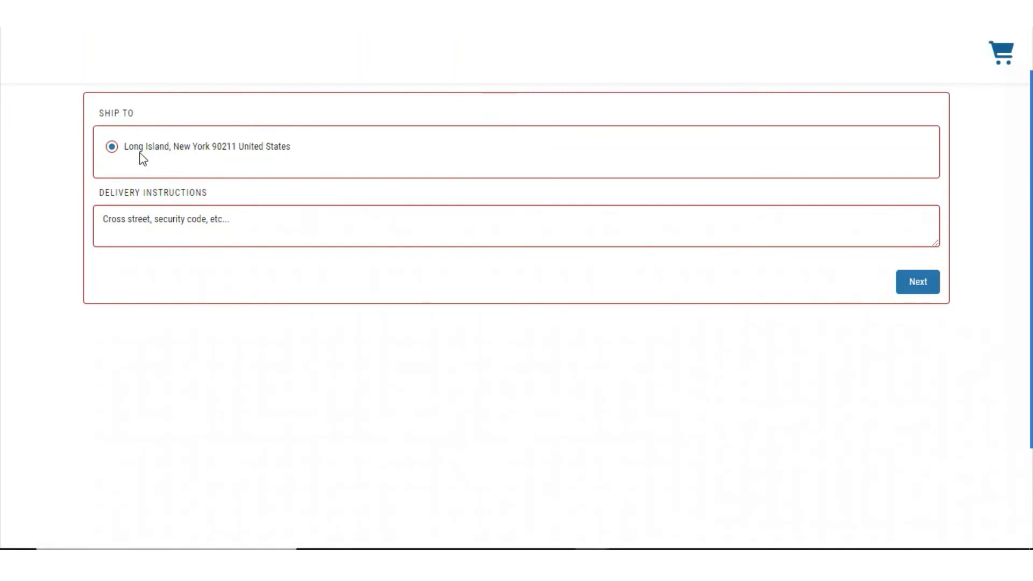
click(905, 279)
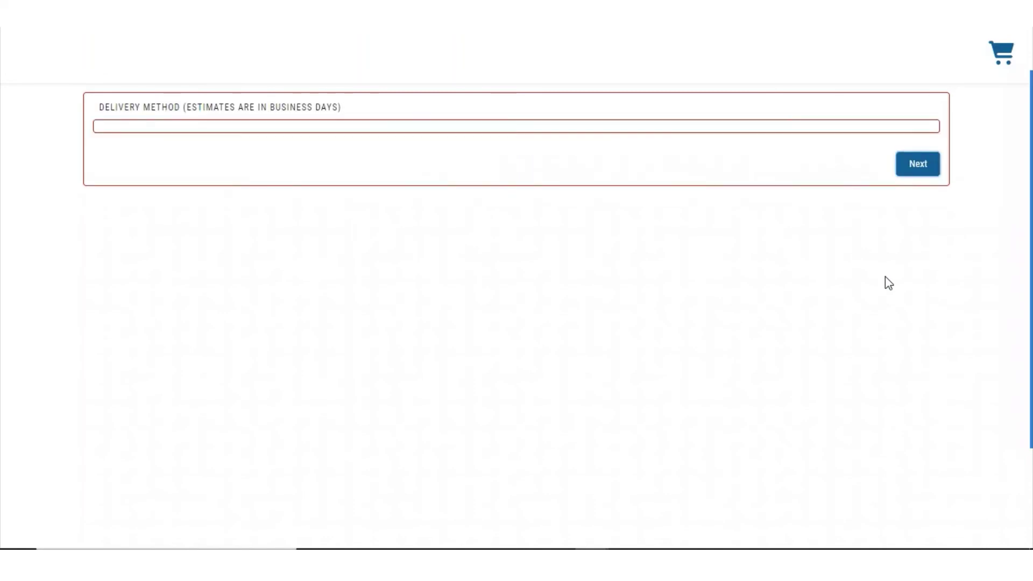
- Choose Delivery Method 1 at $11.99 and continue past the checkout summary
click(113, 239)
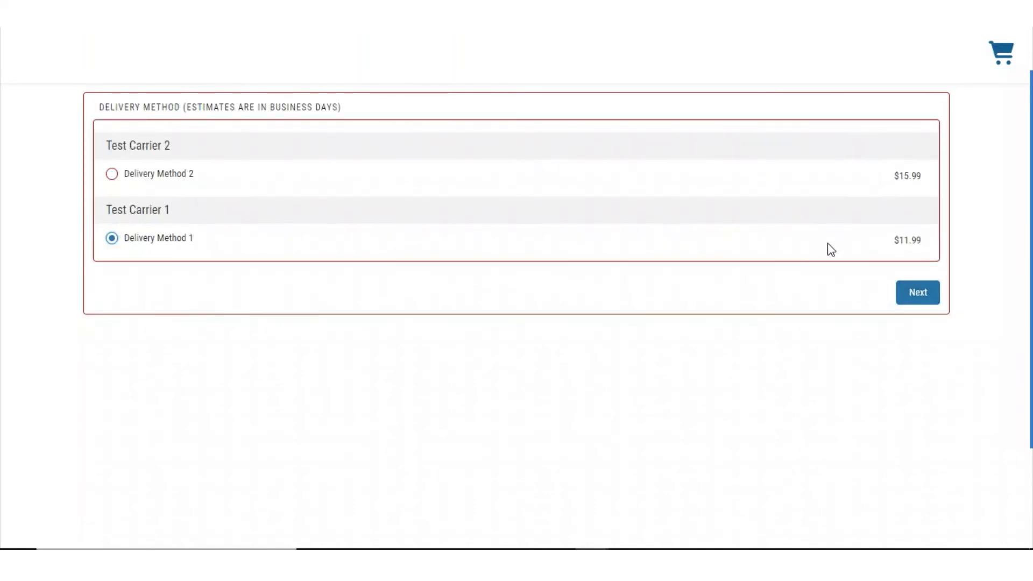
click(890, 292)
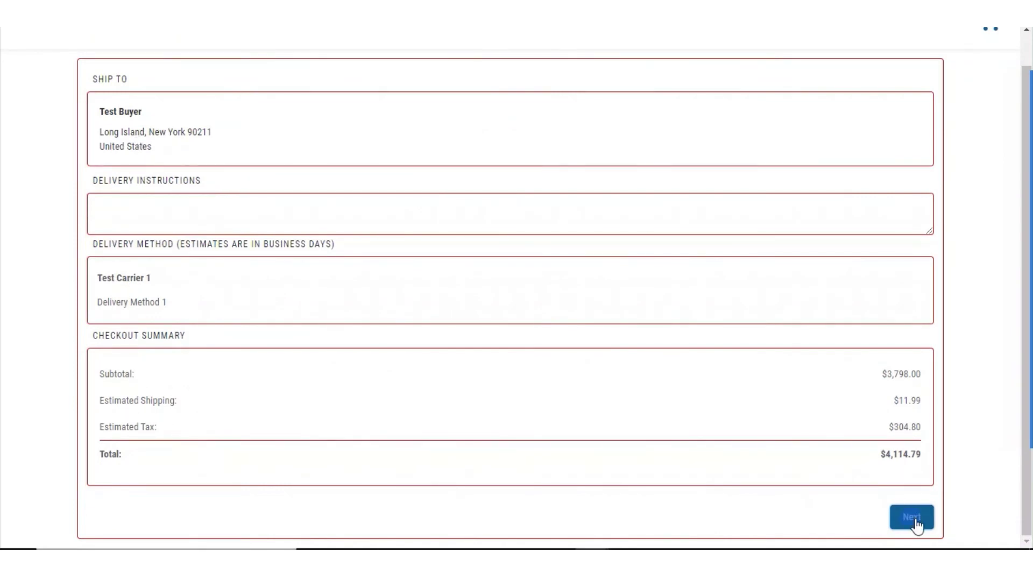
click(913, 517)
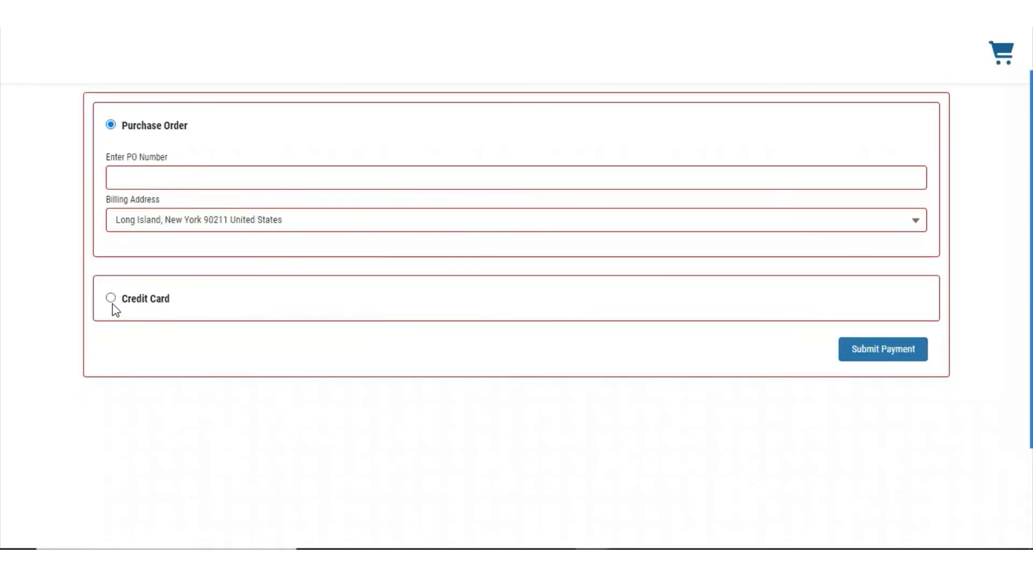
- Pay by Purchase Order and submit payment to place the $4,114.79 order
click(111, 298)
click(105, 126)
click(880, 350)
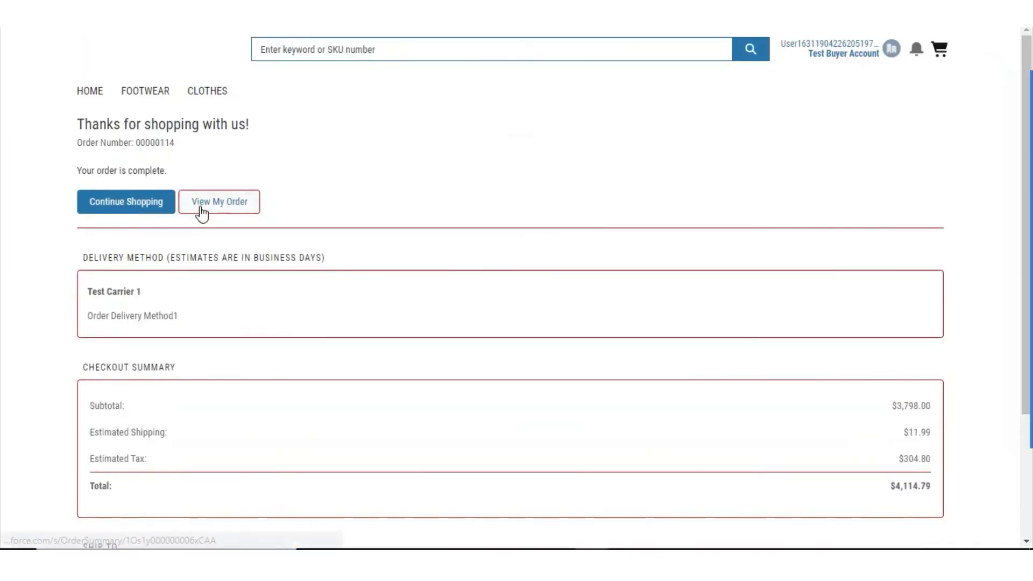
- View order 00000114 with its two Nike Mercurial Vapor 13 Elite shoes
click(218, 201)
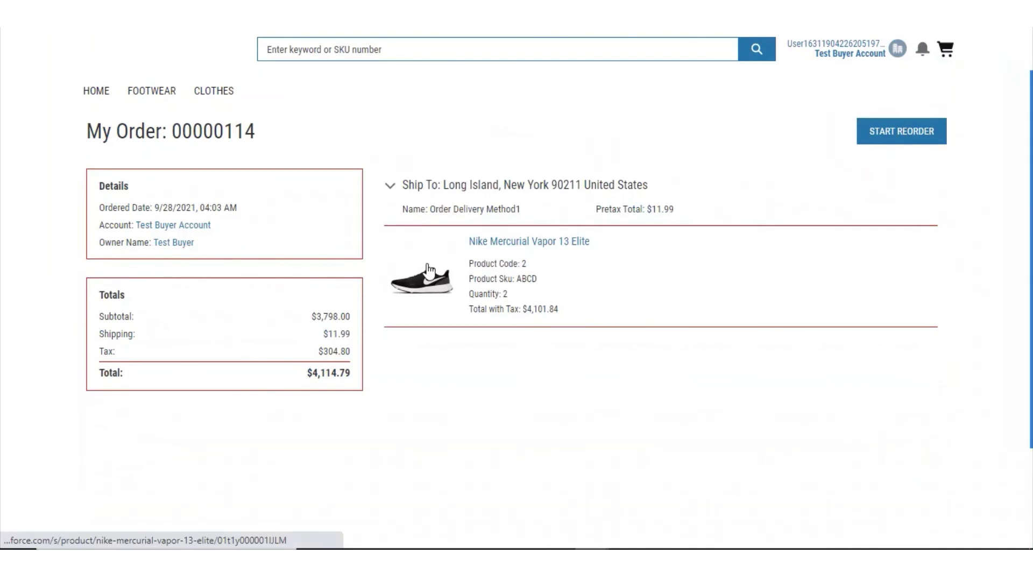